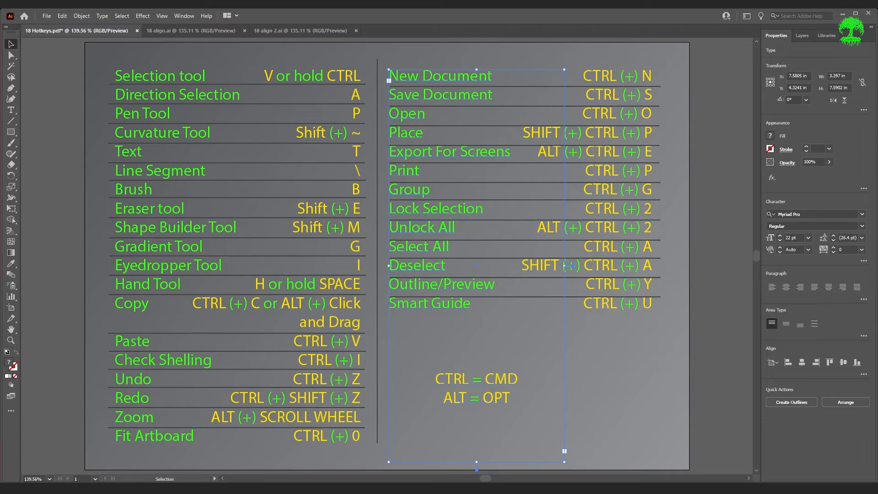
Switch to File Explorer to look over the 18 Hotkeys files in the Illustrator Tutorial folder
key(alt+Tab)
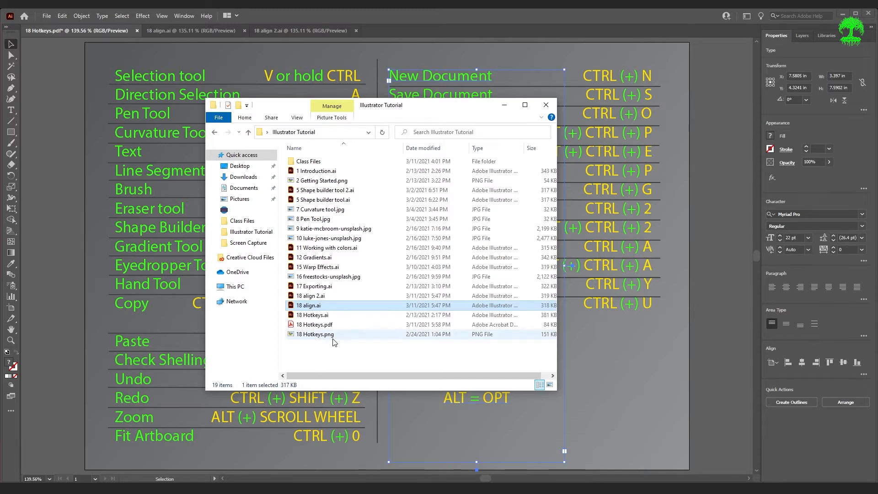
drag(469, 109, 0, 109)
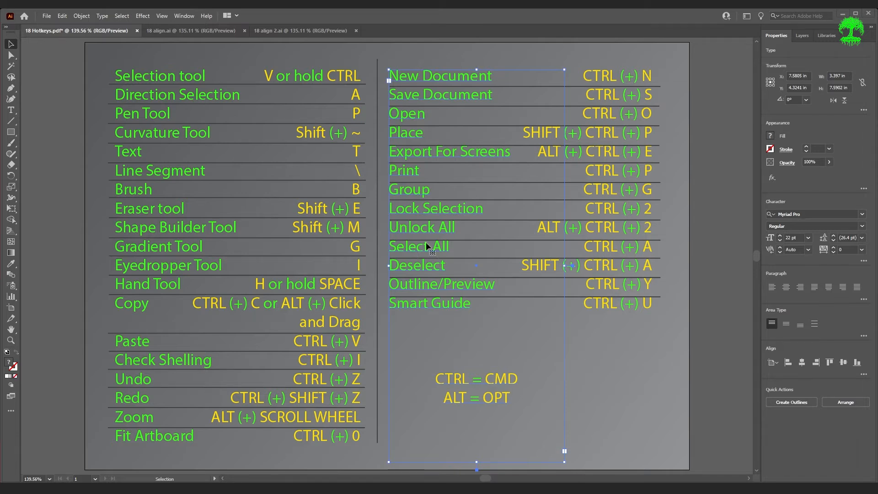
Open the Keyboard Shortcuts settings and look through the shortcuts assigned to the tools
click(61, 16)
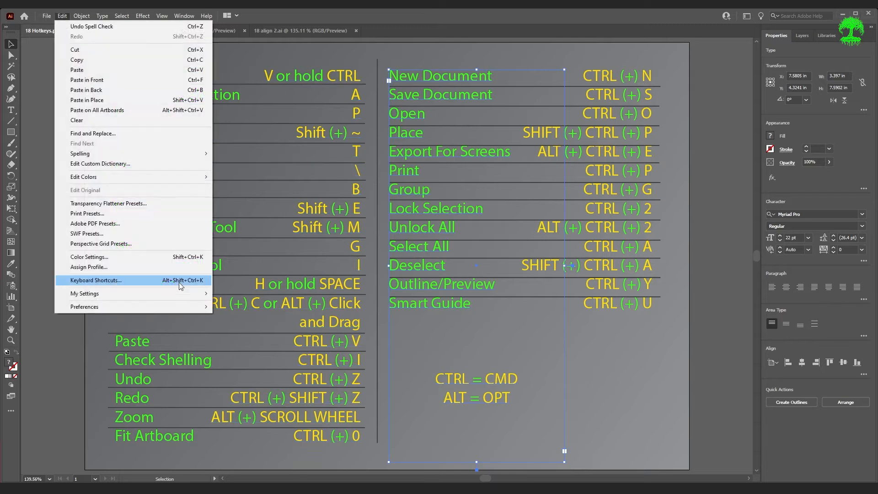
click(179, 280)
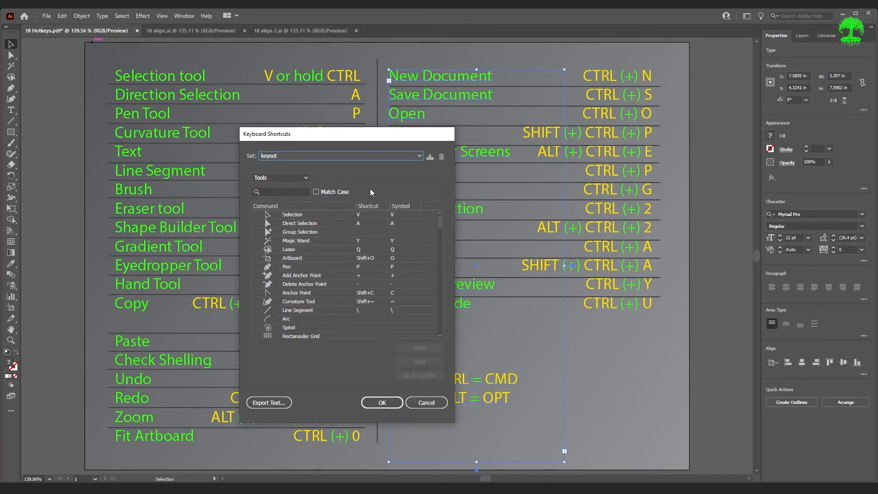
drag(368, 138, 421, 137)
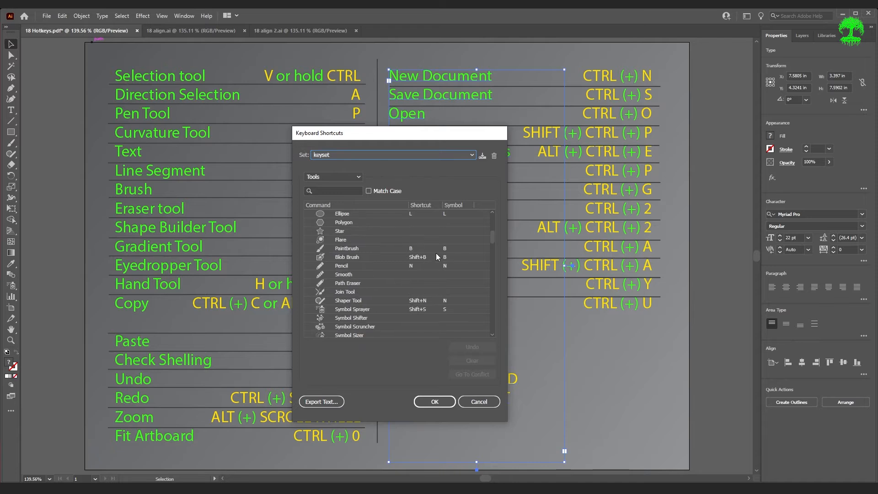
scroll(377, 251, down, 5)
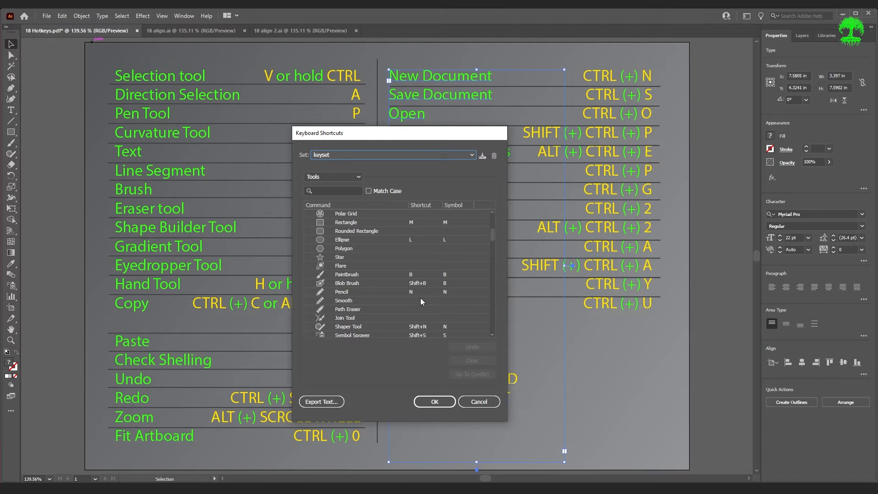
scroll(413, 299, up, 5)
Switch the shortcut list to Menu Commands and look through the commands grouped under Window
click(347, 175)
click(339, 187)
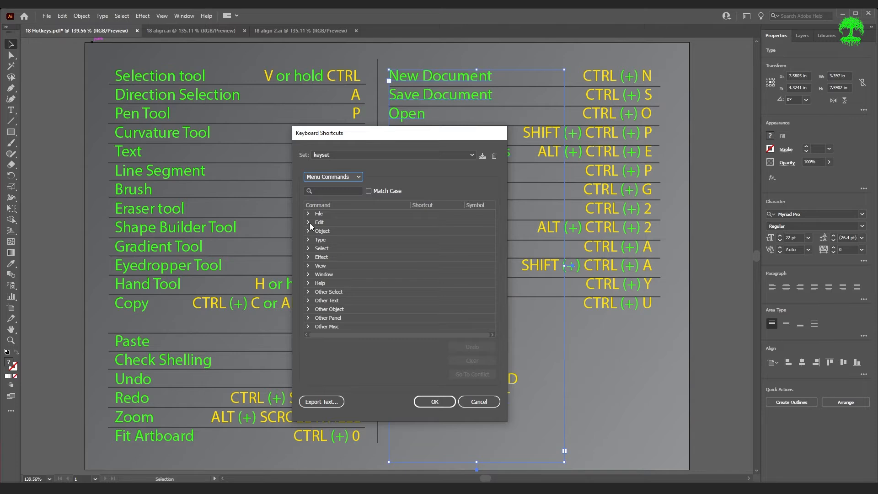
click(310, 213)
click(310, 214)
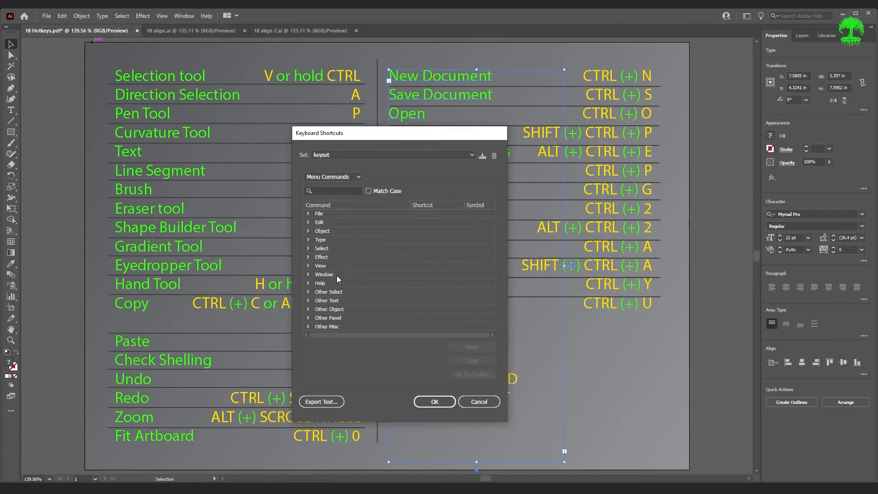
click(309, 274)
scroll(429, 267, down, 4)
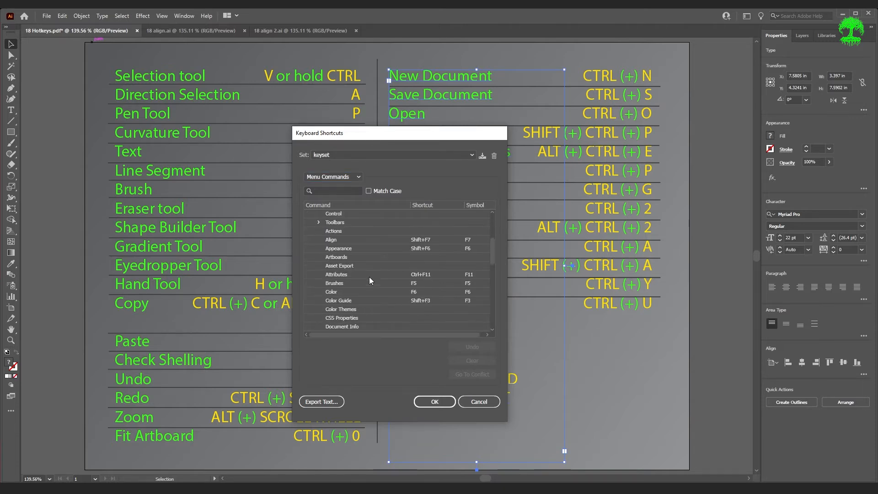
scroll(384, 258, up, 2)
Search the menu commands for "export" and try to assign Alt+Ctrl+E to Export As
click(348, 191)
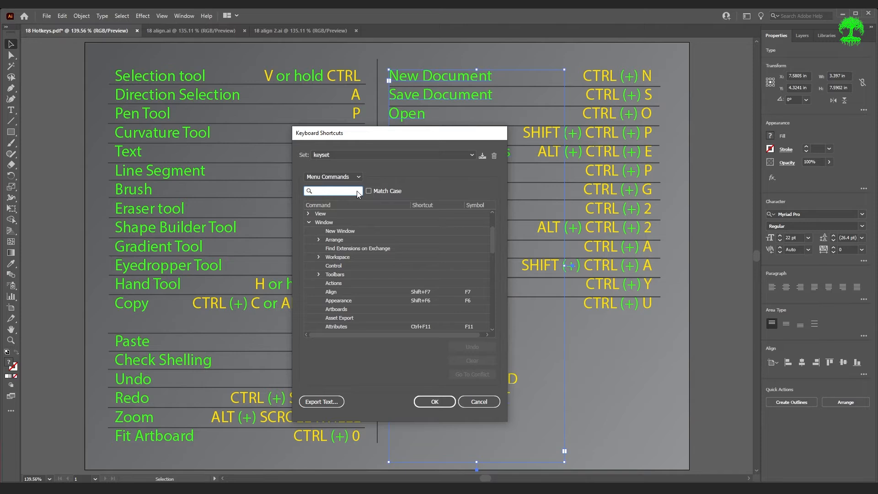
text(export)
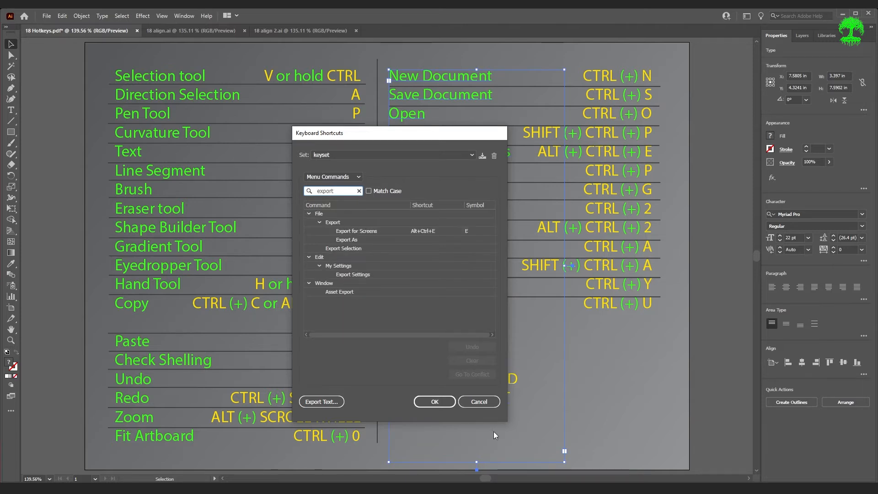
click(435, 401)
click(423, 240)
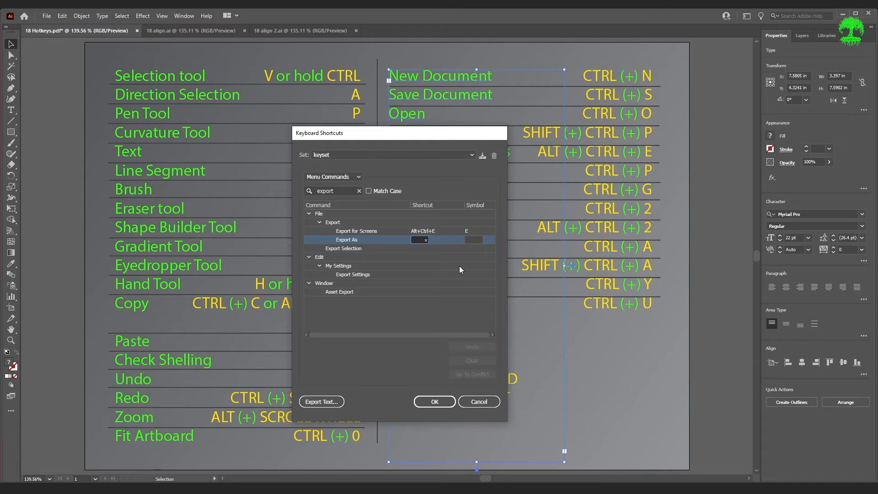
key(ctrl+alt+e)
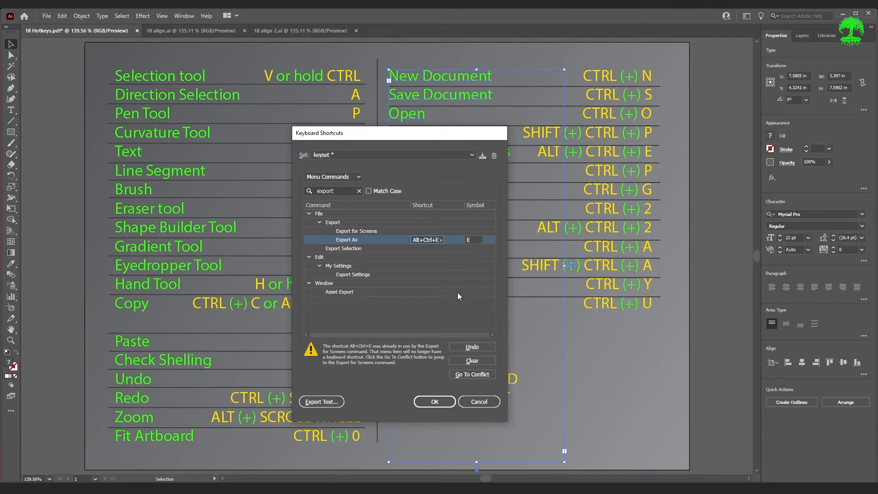
Undo the Export As shortcut assignment and close the shortcut settings without saving a keyset file
click(471, 349)
click(423, 286)
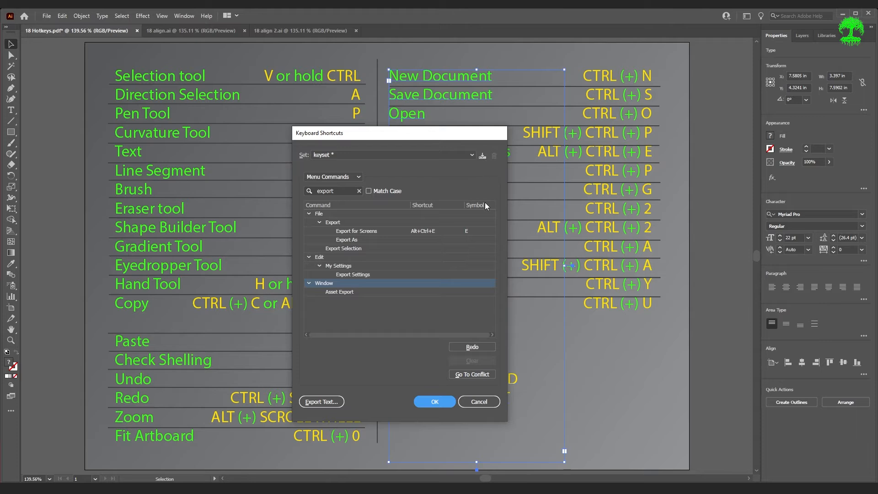
click(481, 155)
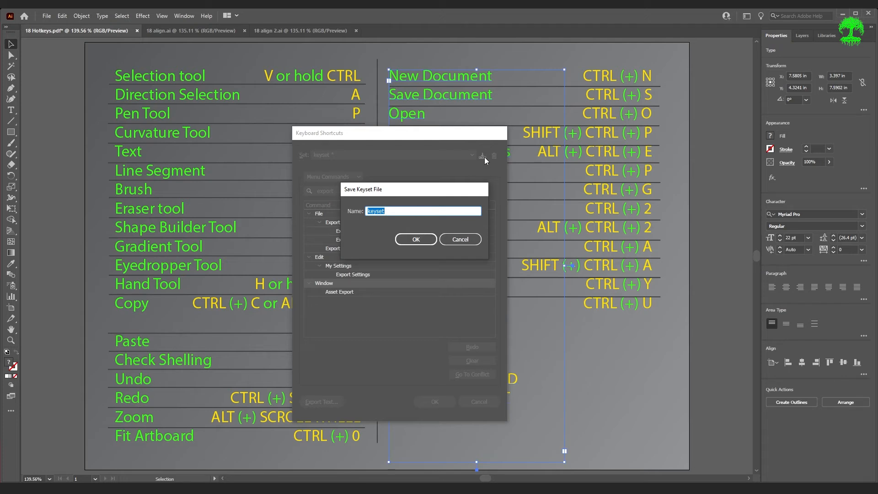
click(455, 242)
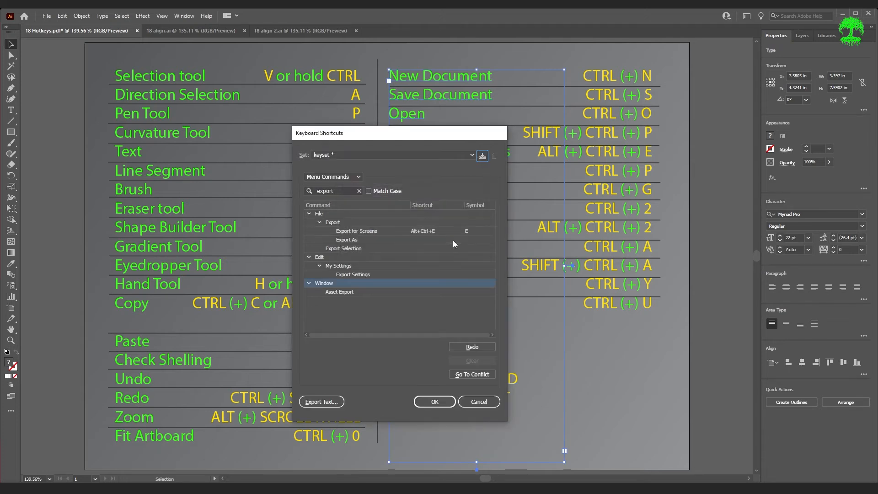
click(463, 155)
click(475, 187)
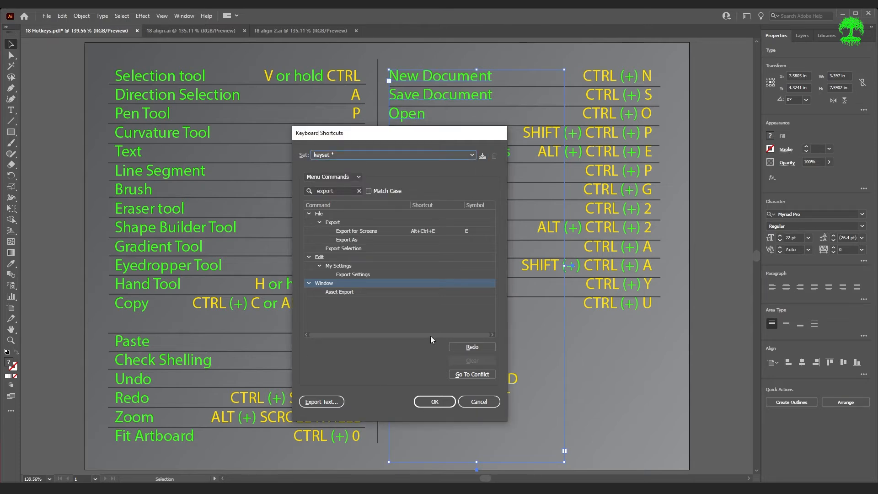
click(421, 292)
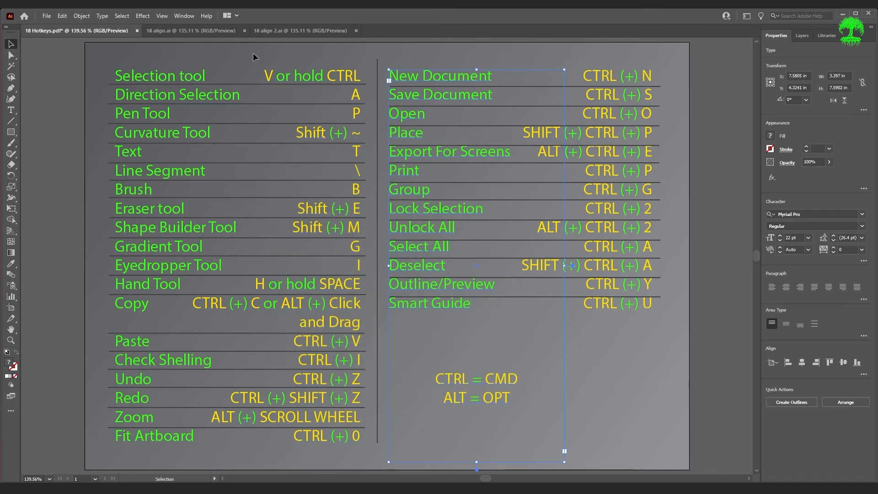
In the 18 align.ai document, select all five red squares and open the floating Align panel, placing it clear of the artboard
click(181, 32)
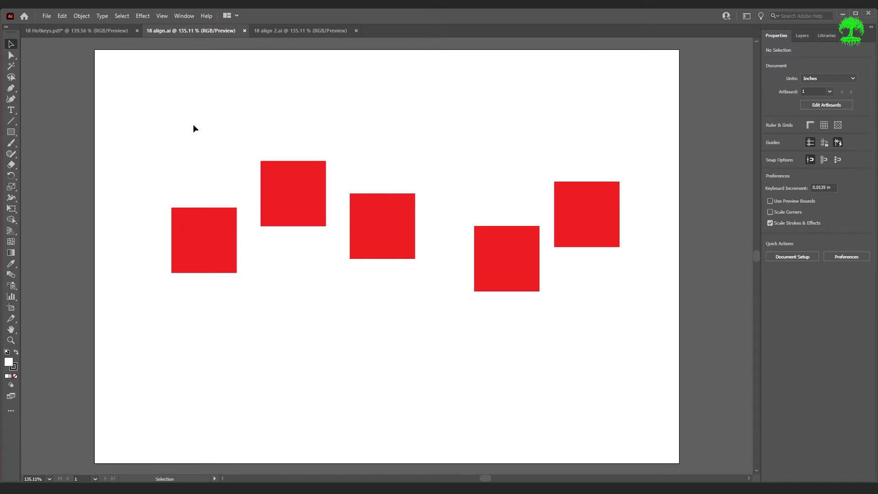
drag(128, 90, 649, 370)
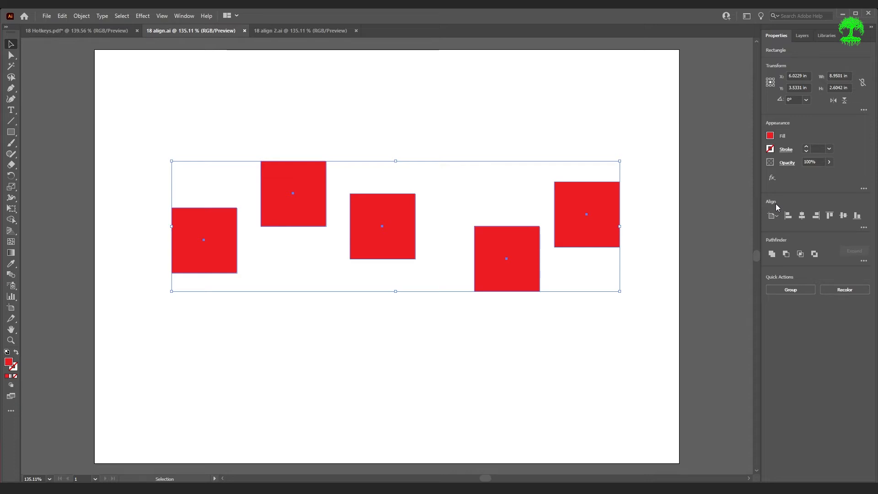
click(864, 227)
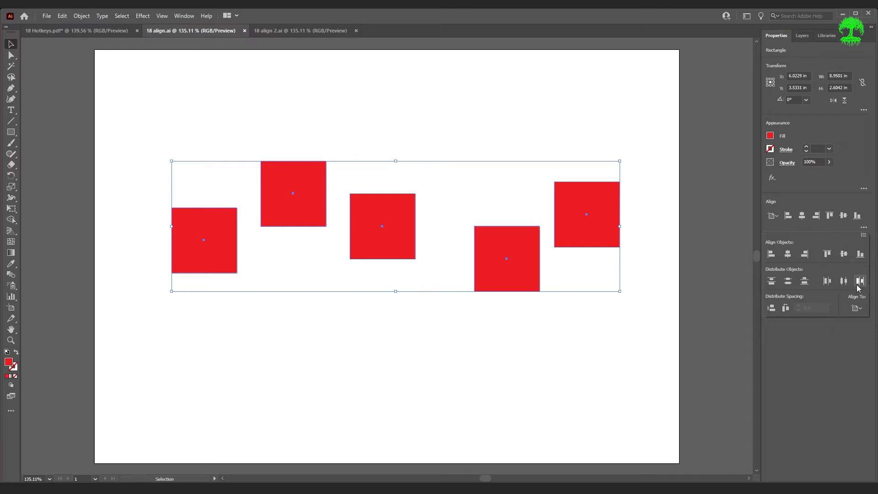
click(864, 227)
click(184, 16)
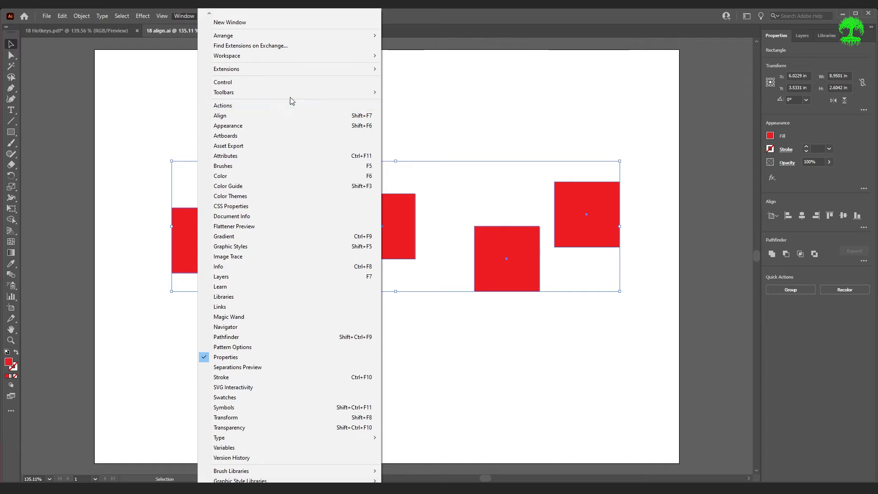
click(286, 114)
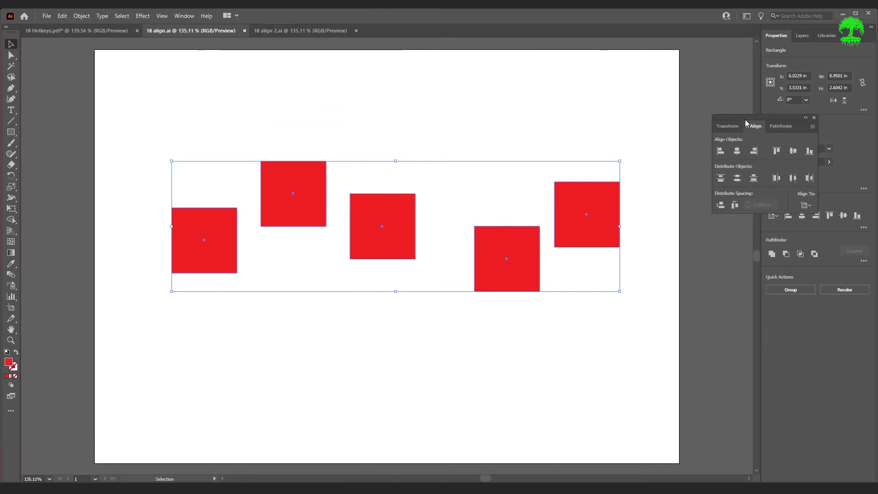
drag(760, 122, 796, 167)
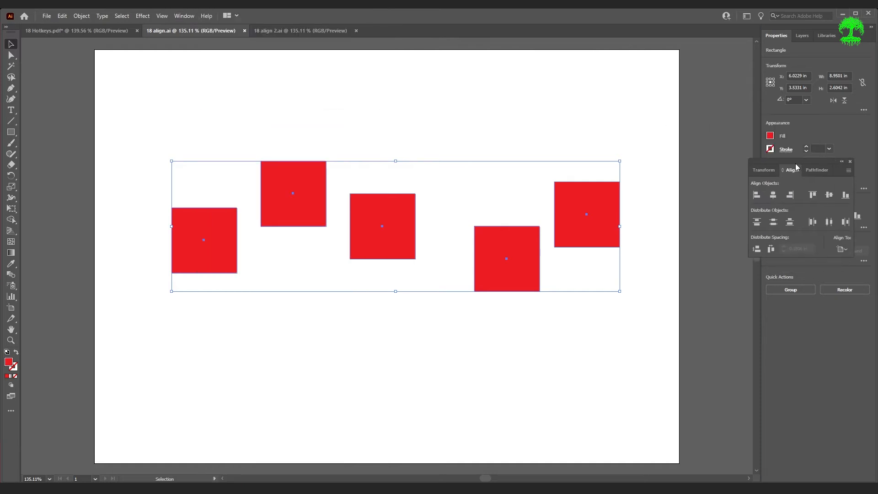
Set the five selected squares to Align to Selection, align them by their vertical centers, and deselect them
click(845, 251)
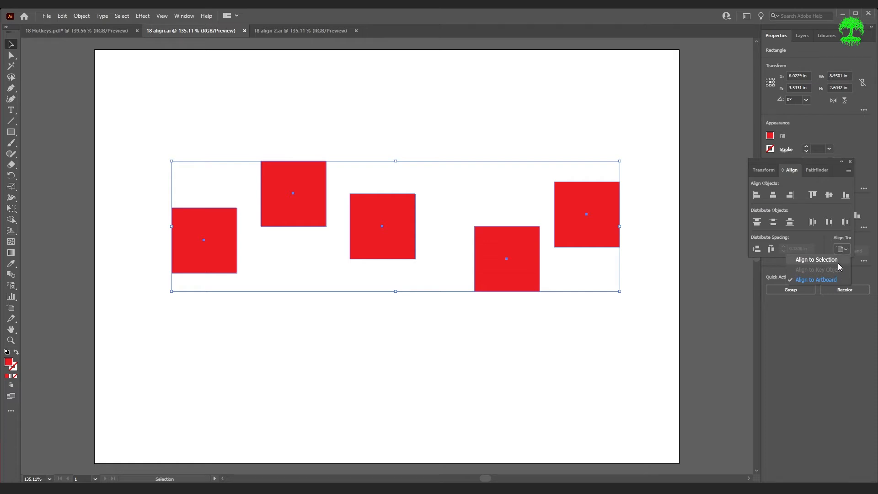
click(843, 251)
click(106, 127)
drag(99, 98, 636, 327)
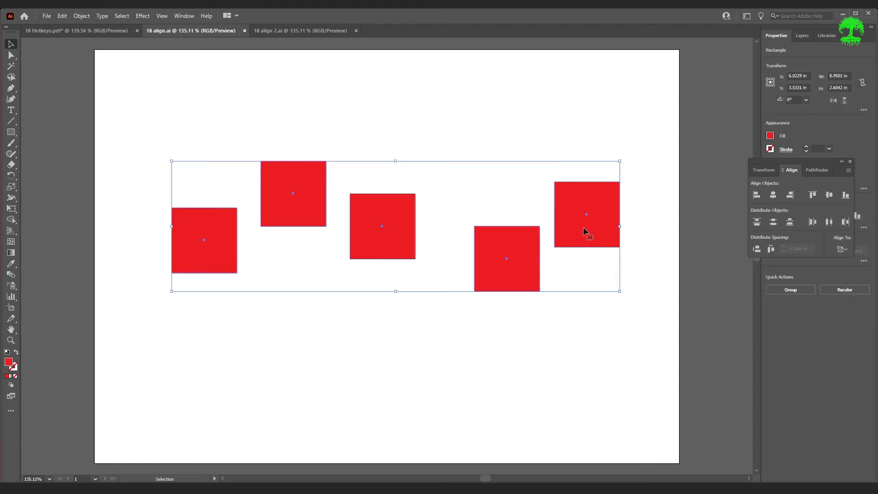
click(405, 234)
click(315, 203)
click(405, 225)
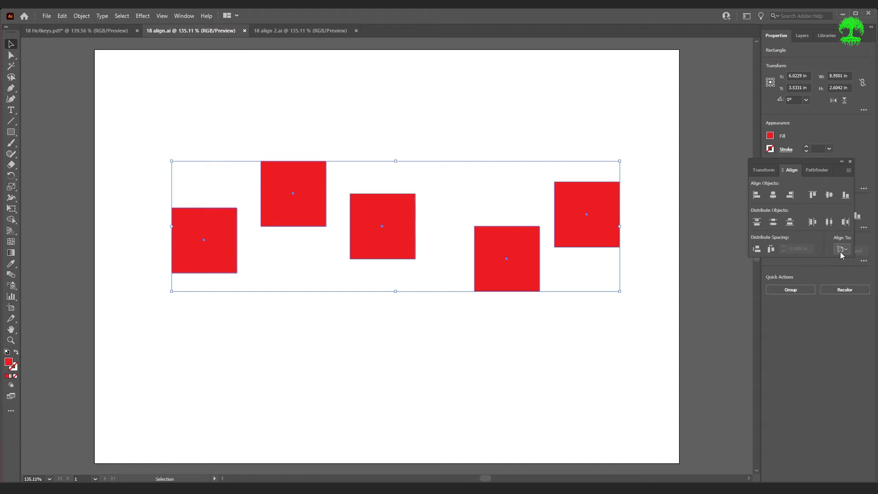
click(841, 251)
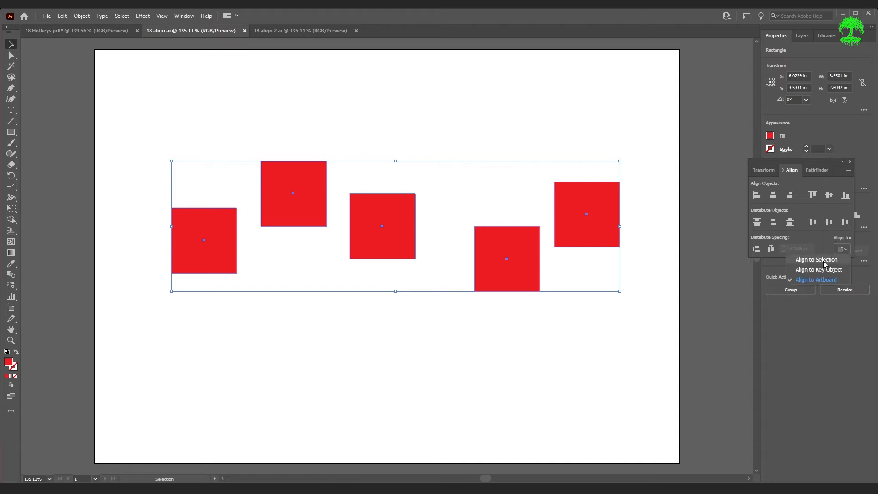
click(822, 261)
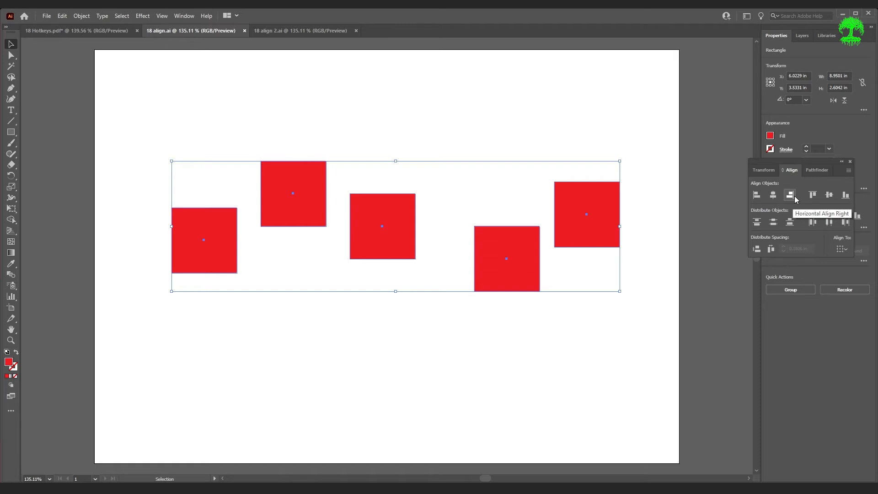
click(829, 196)
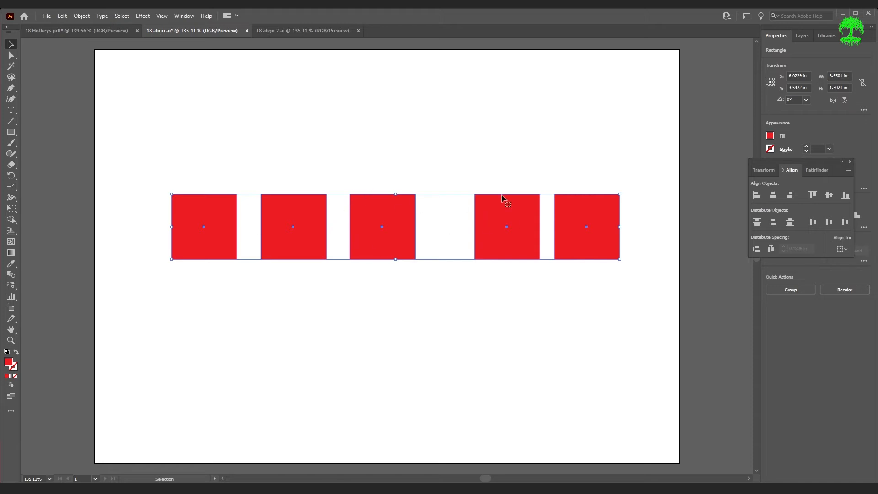
click(512, 288)
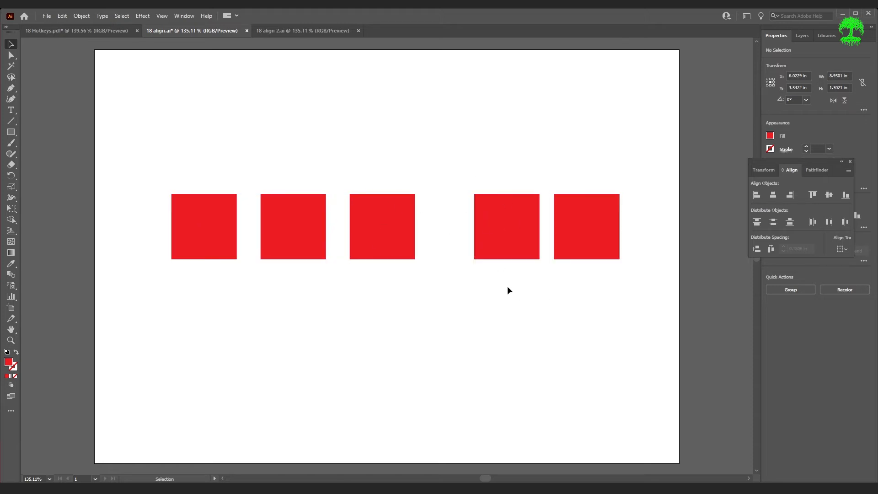
Stretch the fourth square downward to about 3.06 in tall and shrink the second square to about half its height
click(515, 251)
drag(509, 259, 509, 347)
click(301, 249)
drag(293, 260, 299, 227)
Select all five rectangles and align them by vertical centers, by top edges, and finally by bottom edges
drag(159, 144, 643, 326)
click(828, 195)
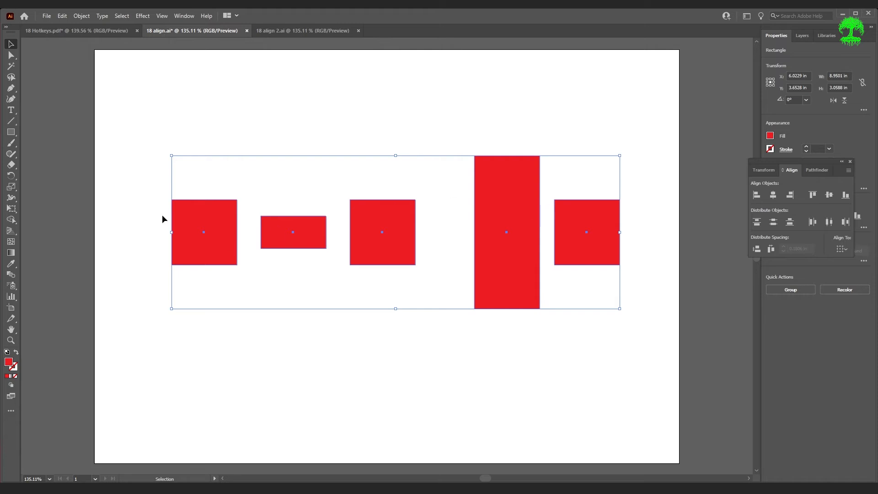
click(812, 197)
click(845, 200)
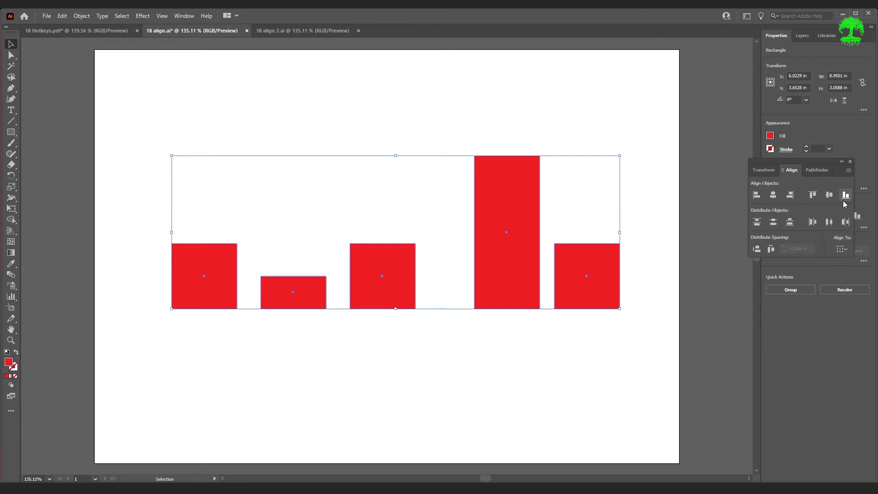
Distribute the horizontal spacing of the five selected rectangles evenly and review the available Align To options
click(769, 253)
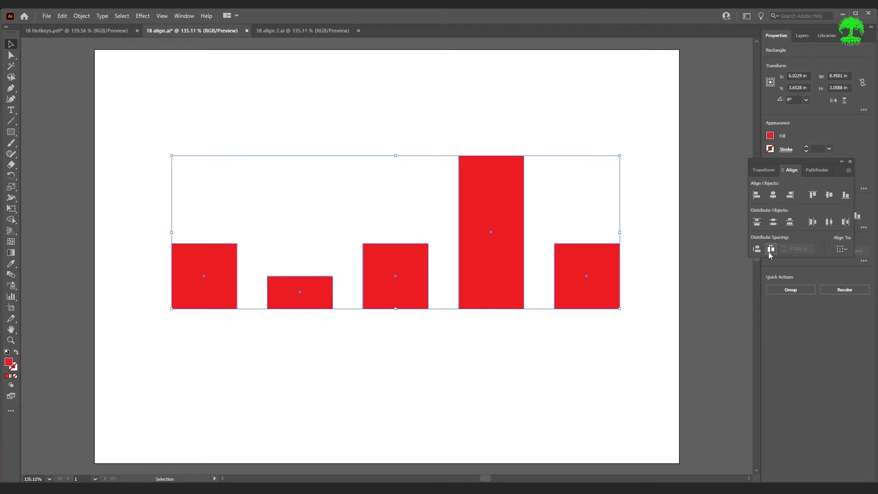
click(843, 249)
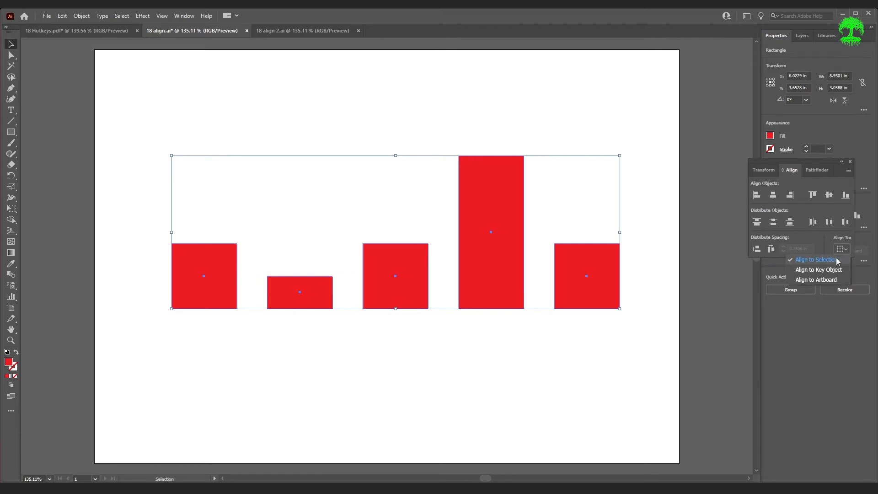
click(843, 248)
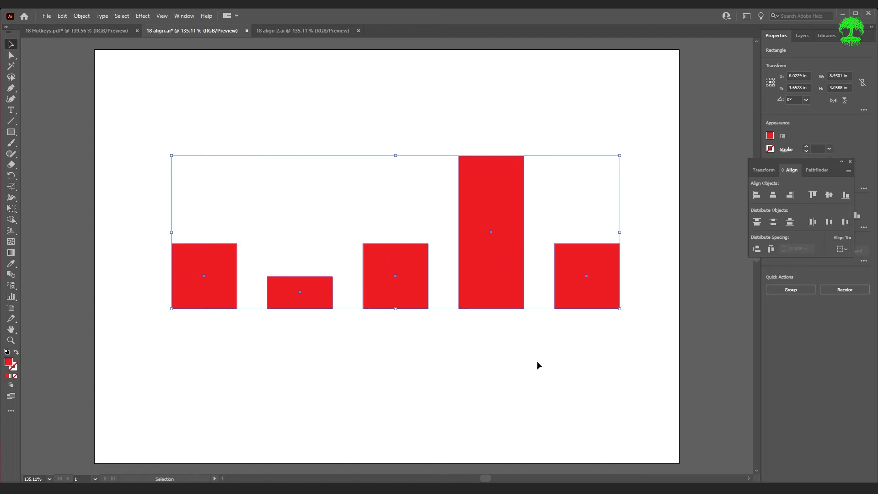
Shift the tall rectangle and the last square closer to the others, select all five shapes, and distribute their horizontal spacing evenly
click(527, 350)
drag(652, 232, 477, 301)
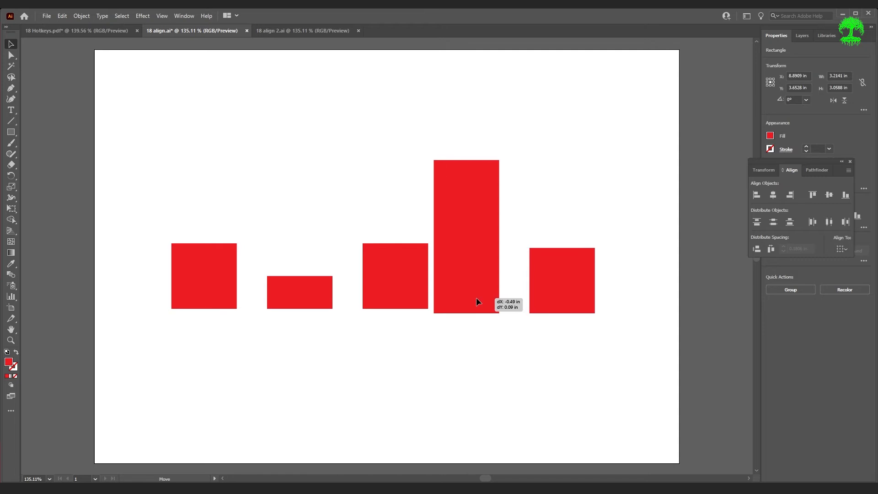
click(572, 325)
drag(578, 307, 553, 302)
drag(150, 163, 595, 332)
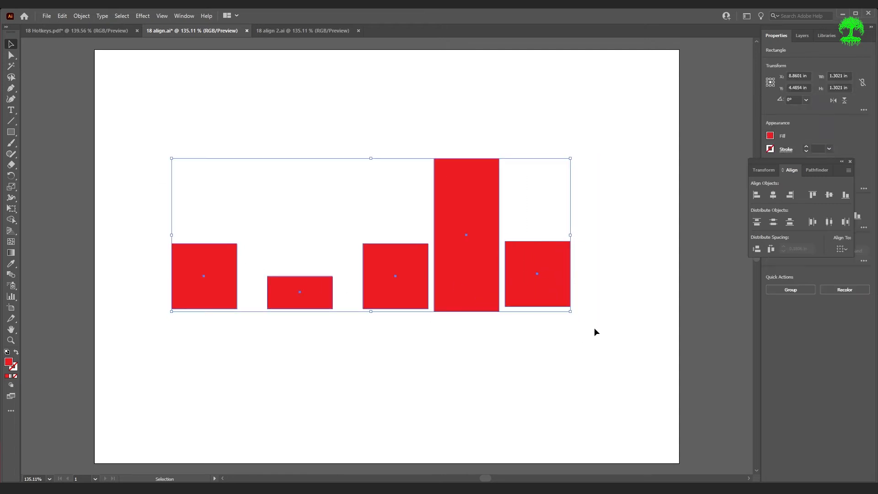
click(772, 249)
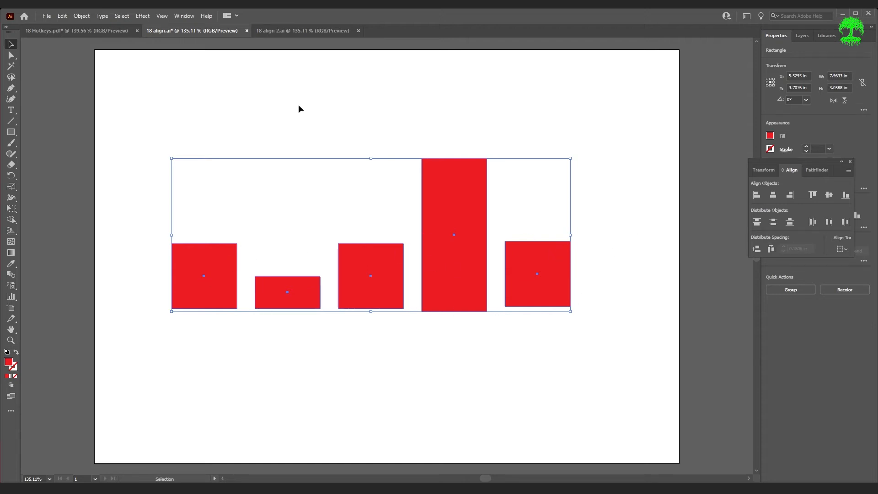
Move the last square farther away from the row, reselect all five rectangles, and even out their horizontal spacing
click(459, 362)
drag(536, 288, 614, 286)
drag(140, 172, 618, 346)
click(771, 249)
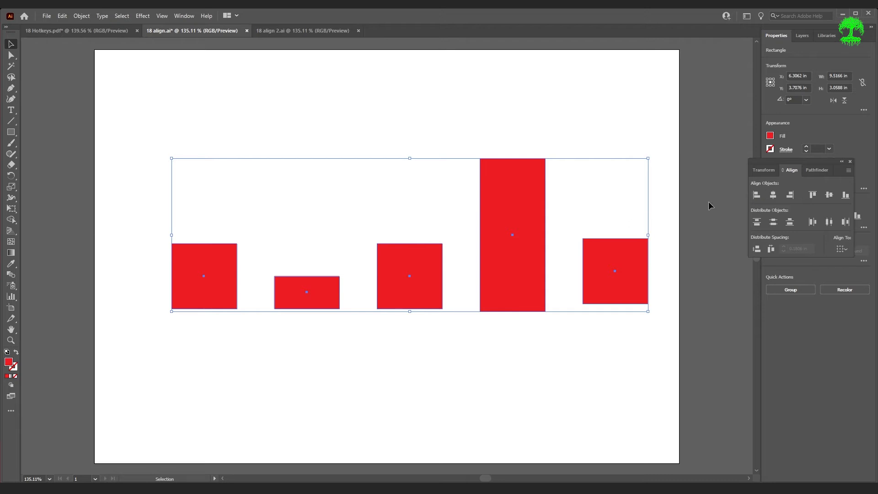
Align the five rectangles by left edges, reselect them, set Align to Artboard, and distribute their horizontal spacing across the artboard
click(757, 196)
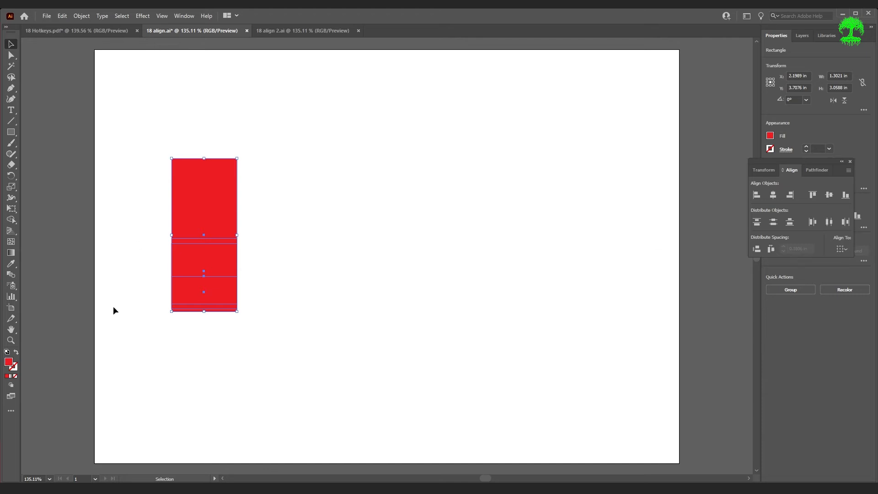
click(620, 257)
drag(143, 145, 315, 343)
click(840, 251)
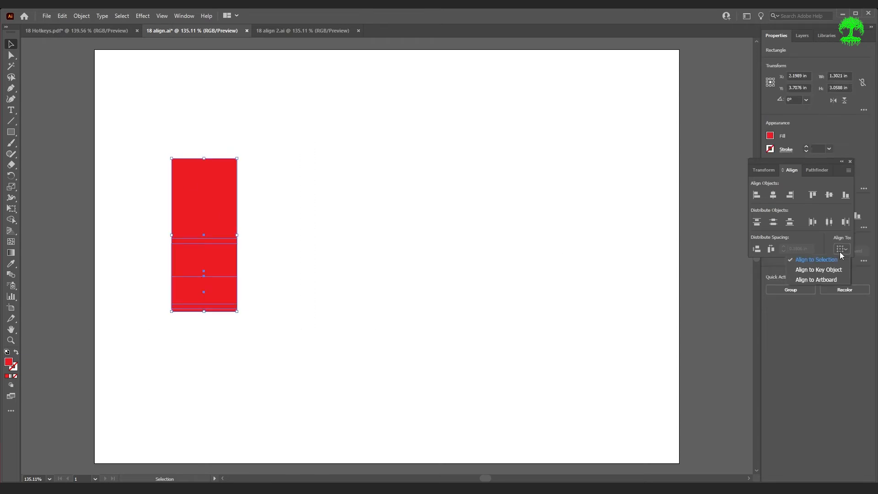
click(825, 279)
click(771, 249)
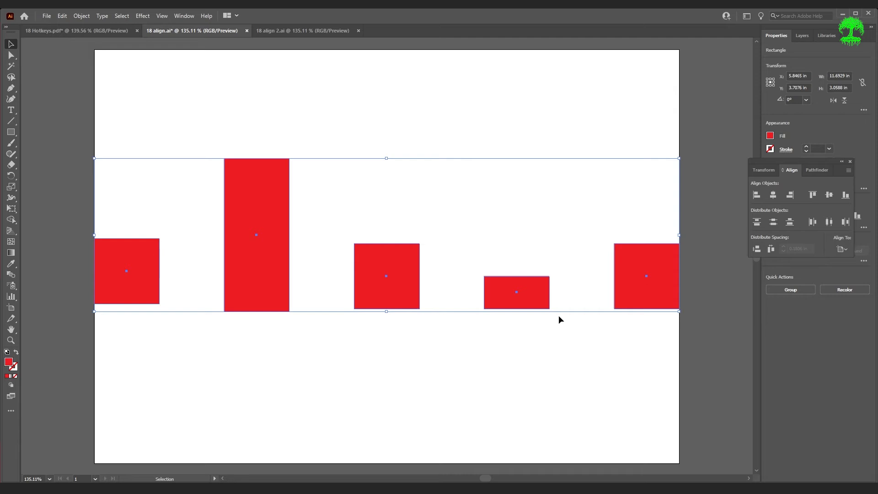
Make the middle square the key object and distribute the rectangles horizontally around it with 0 in spacing
click(413, 292)
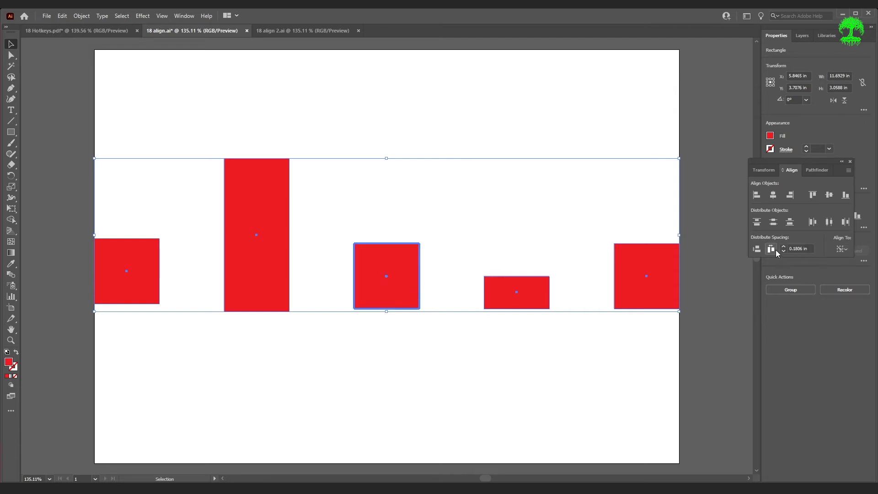
click(807, 249)
text(0)
click(756, 249)
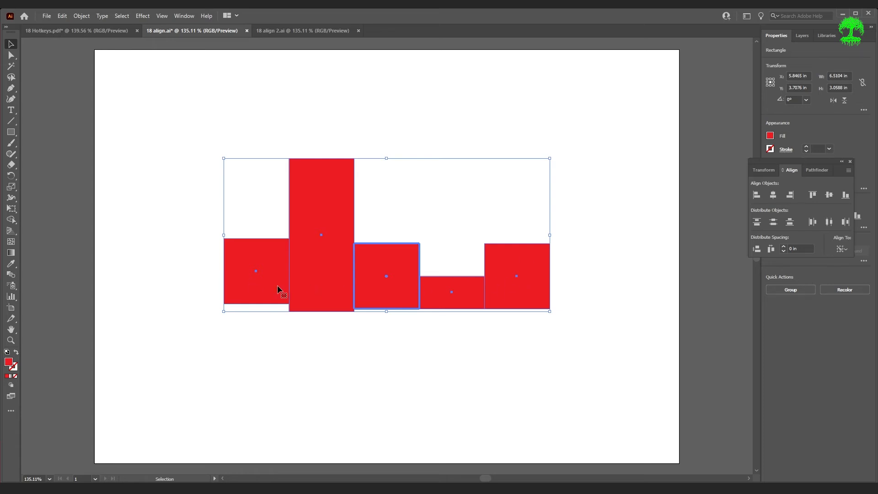
Distribute the rectangles horizontally around the key object with 0.625 in spacing, and finally with 0.25 in spacing
click(783, 246)
click(783, 246)
click(784, 246)
click(783, 246)
click(783, 246)
click(771, 249)
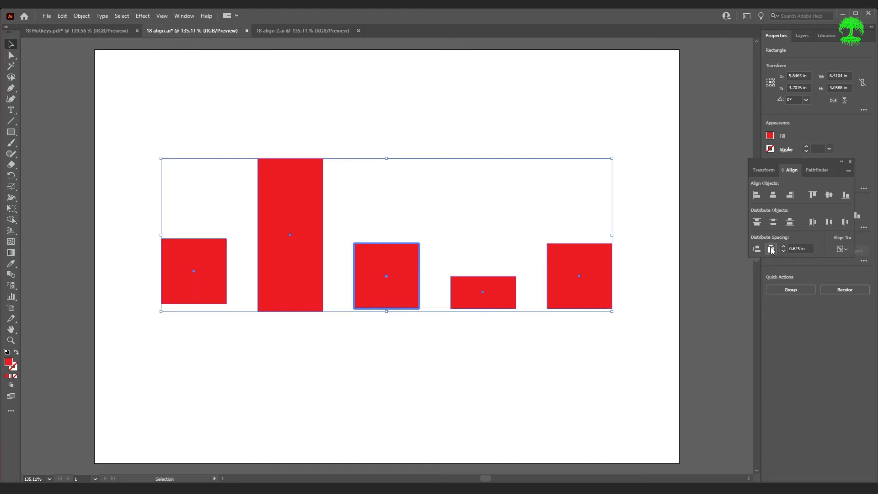
click(784, 251)
click(772, 249)
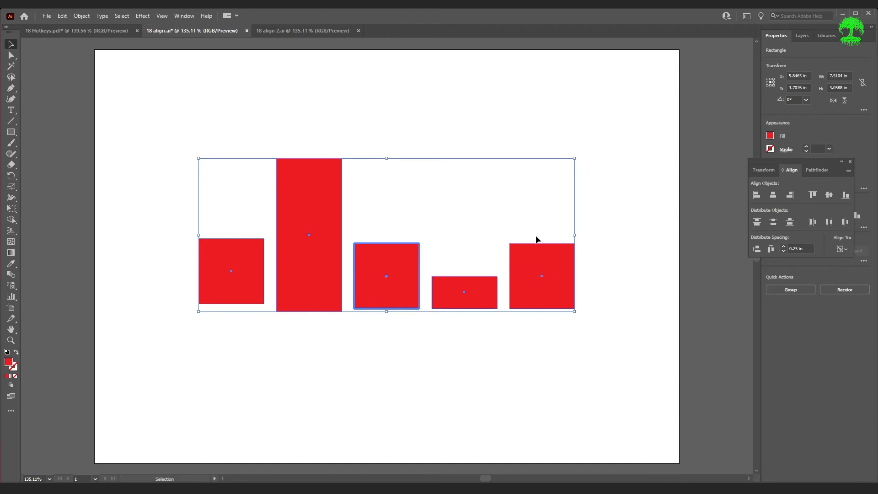
In the 18 align 2.ai document, align all five squares to the artboard's top edge and undo the alignment
click(316, 32)
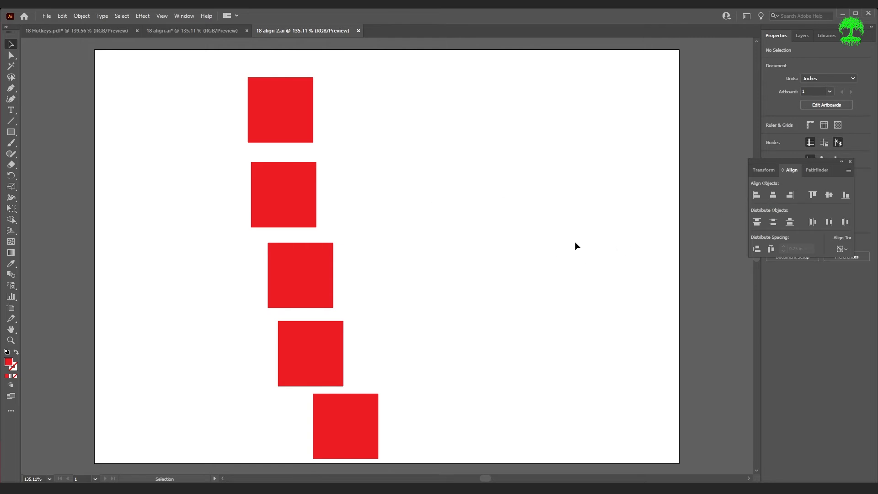
drag(174, 81, 484, 443)
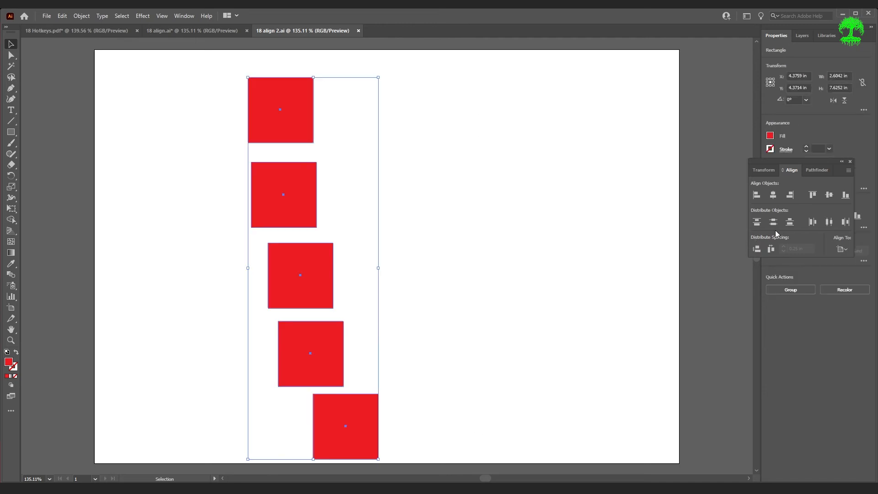
click(813, 196)
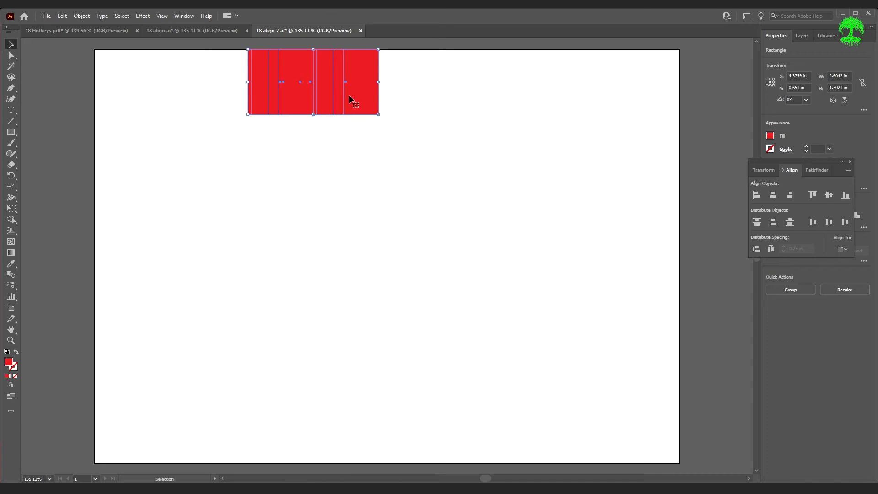
key(ctrl+z)
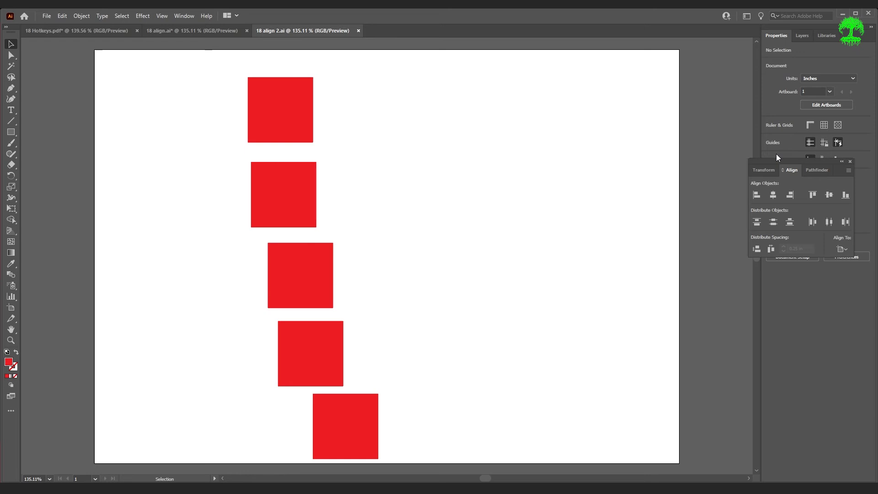
Create a new workspace named "tutorial workspace"
click(194, 16)
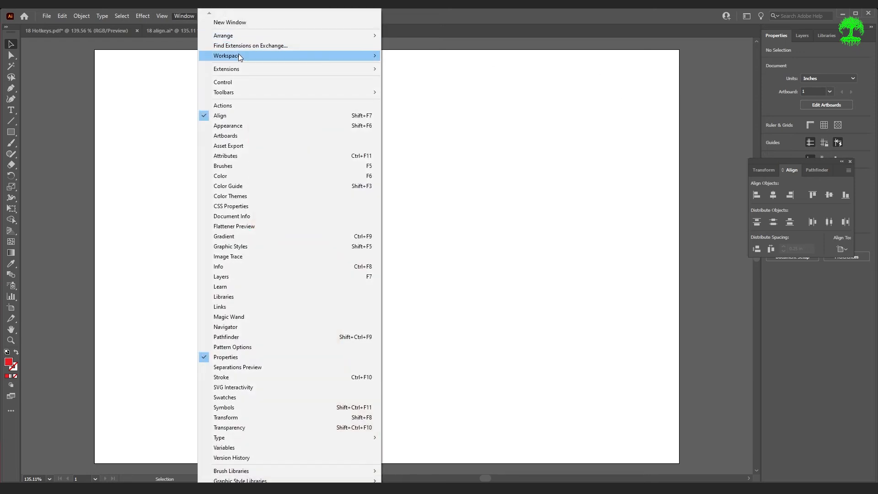
click(744, 66)
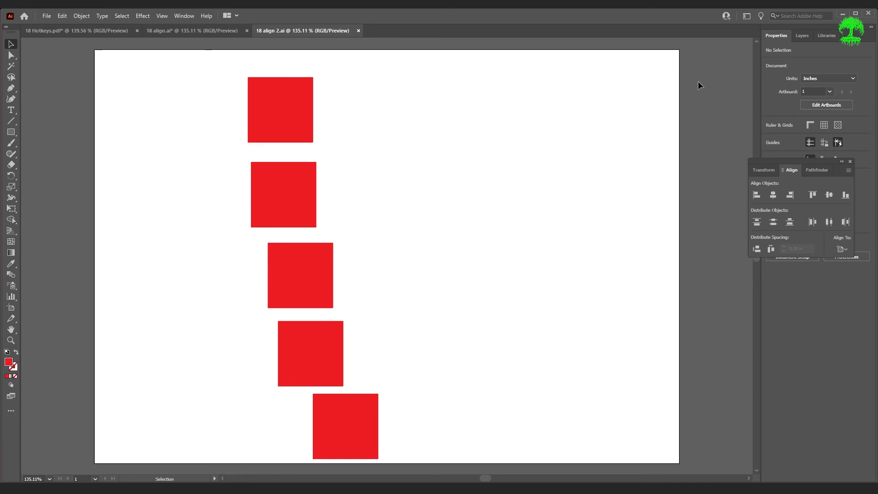
click(187, 18)
mouse_move(240, 53)
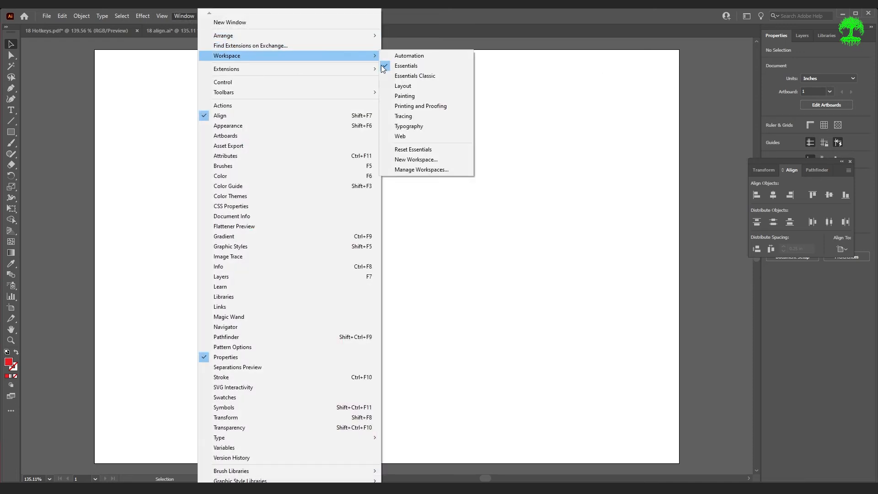
click(429, 158)
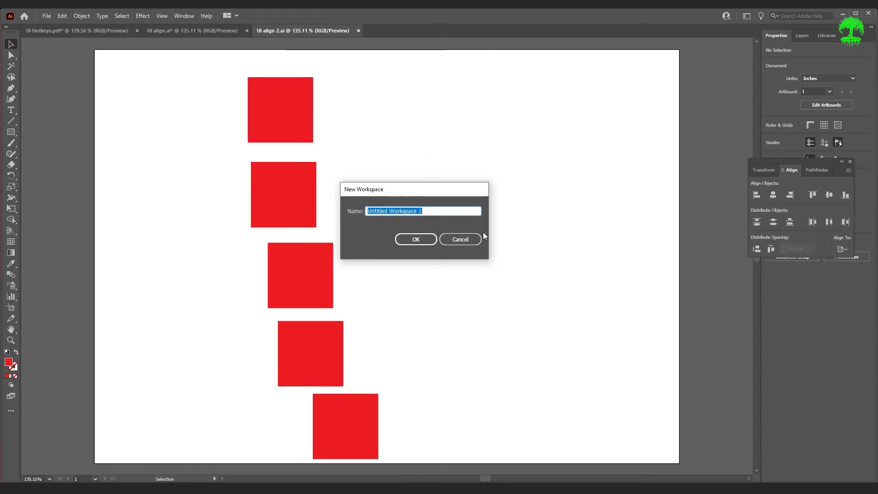
text(tutorial workspace)
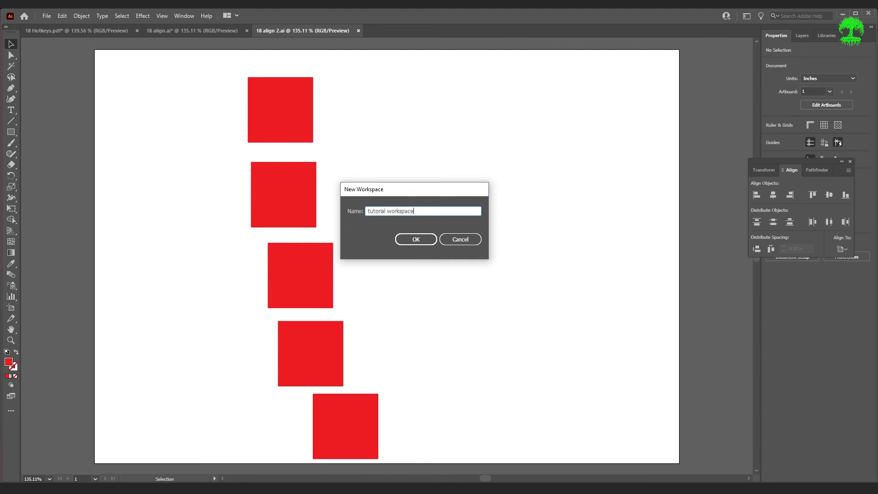
key(Return)
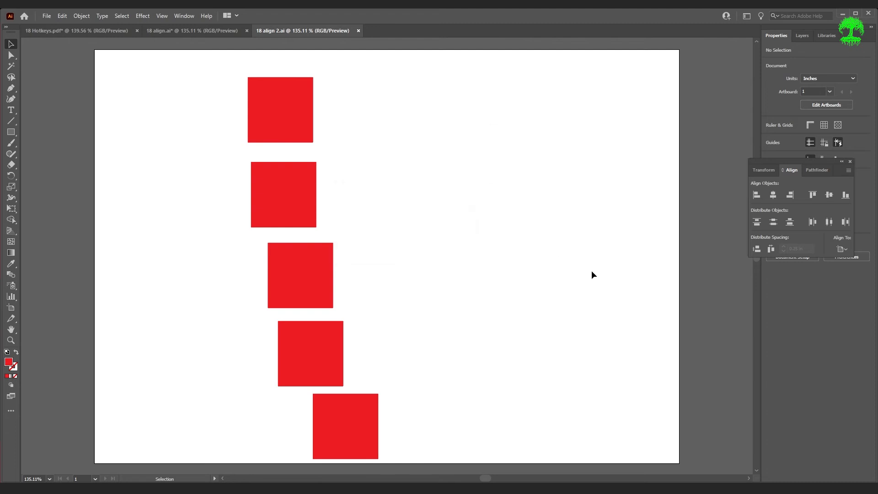
Separate the Align panel from its floating group and dock it above the Properties, Layers and Libraries panel group
drag(802, 161, 552, 161)
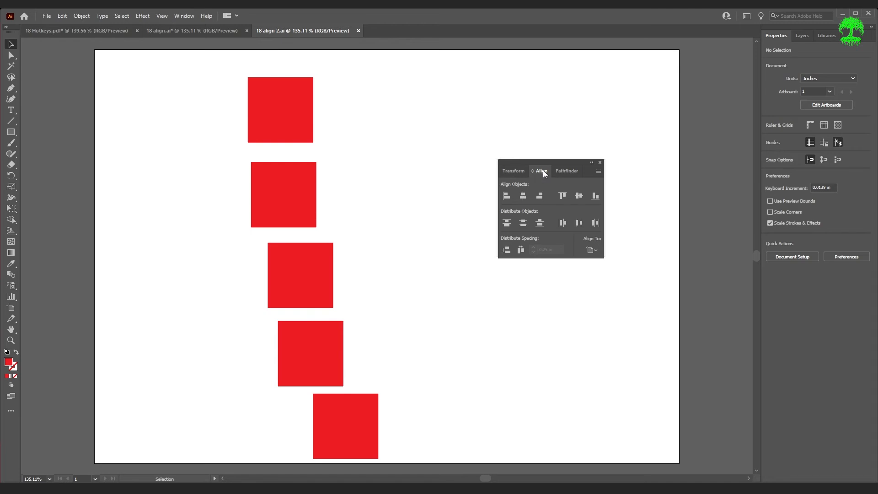
drag(542, 171, 817, 41)
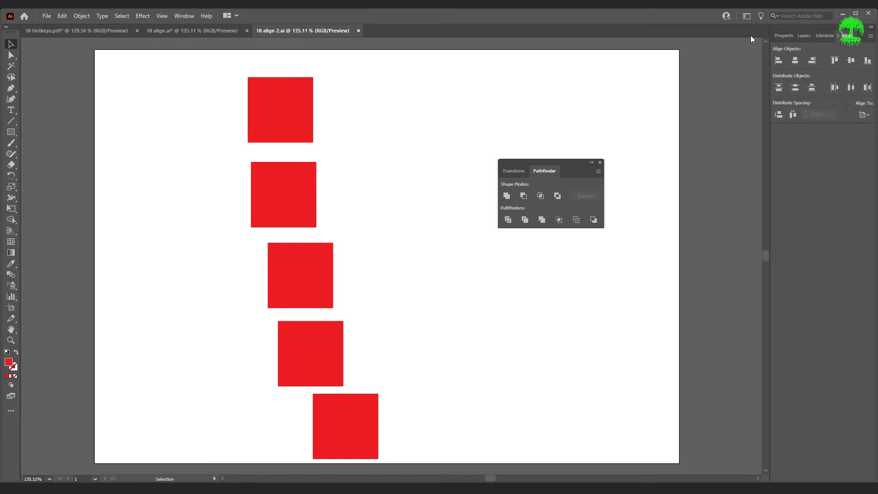
drag(849, 36, 627, 87)
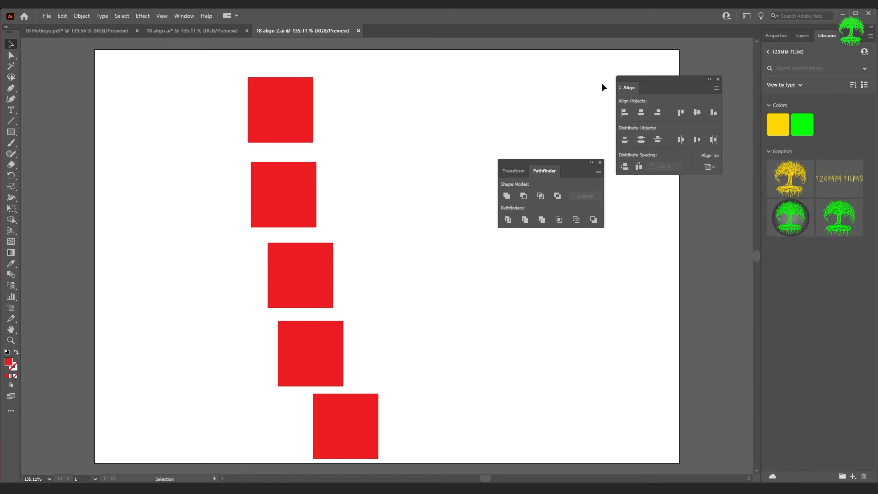
drag(629, 87, 818, 29)
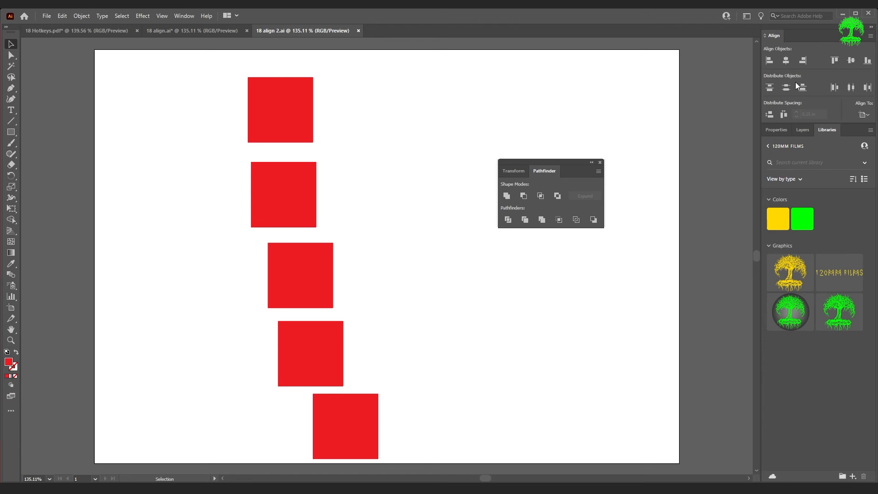
Open the Symbols panel group, dock its Swatches panel between Align and the Properties group, and show Properties
click(179, 18)
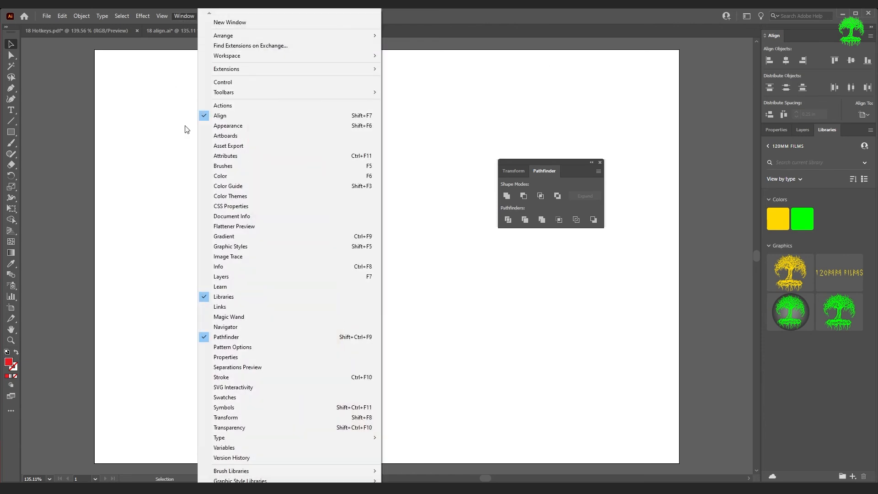
click(249, 405)
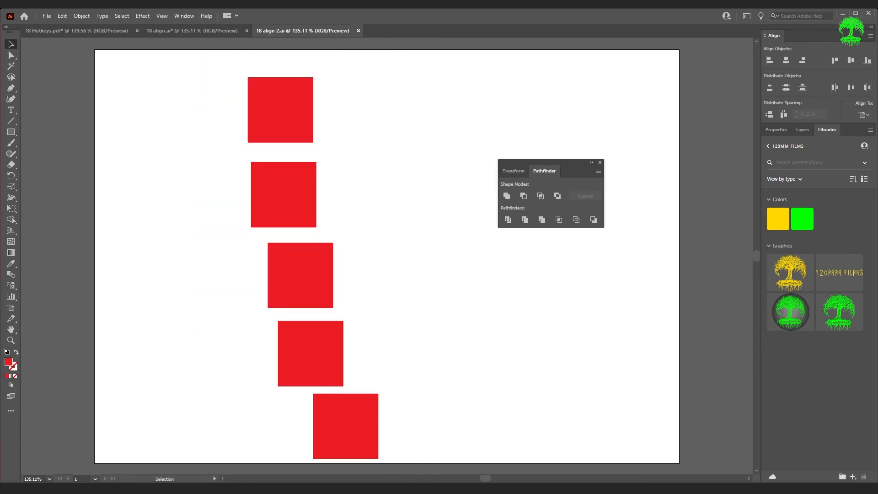
mouse_move(124, 138)
mouse_down()
mouse_move(399, 142)
mouse_move(619, 172)
mouse_move(797, 156)
mouse_move(807, 122)
mouse_up()
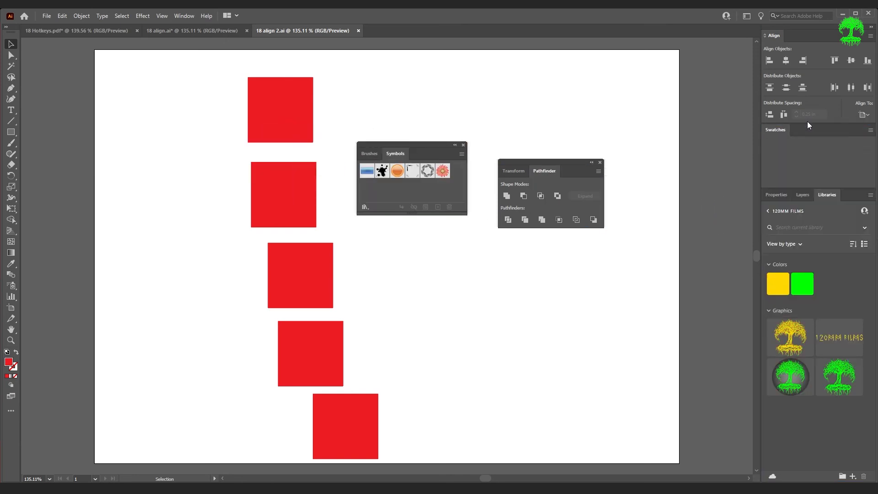
click(778, 196)
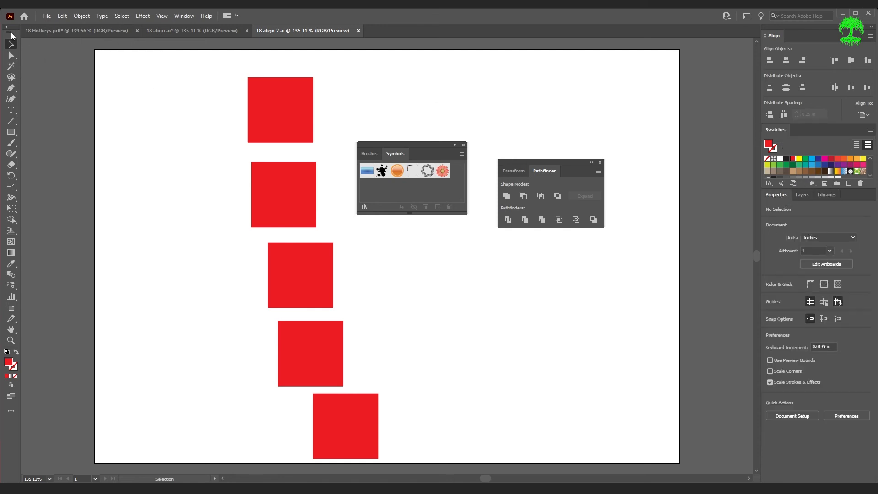
Dock the toolbar directly beside the Align, Swatches and Properties panel column and reset the tutorial workspace
drag(11, 33, 760, 53)
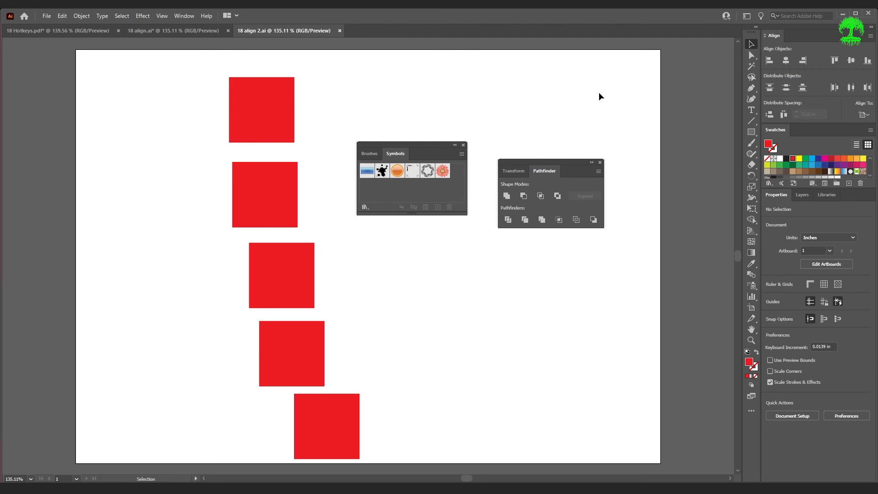
click(186, 17)
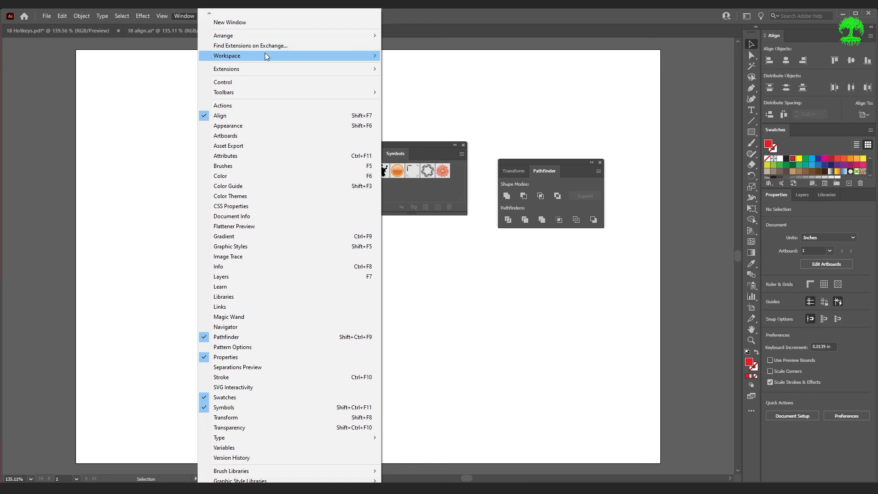
mouse_move(265, 53)
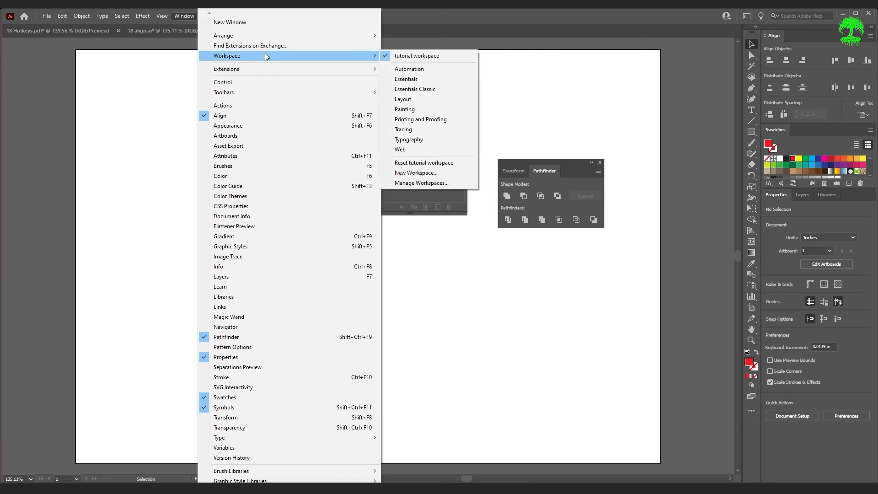
click(432, 167)
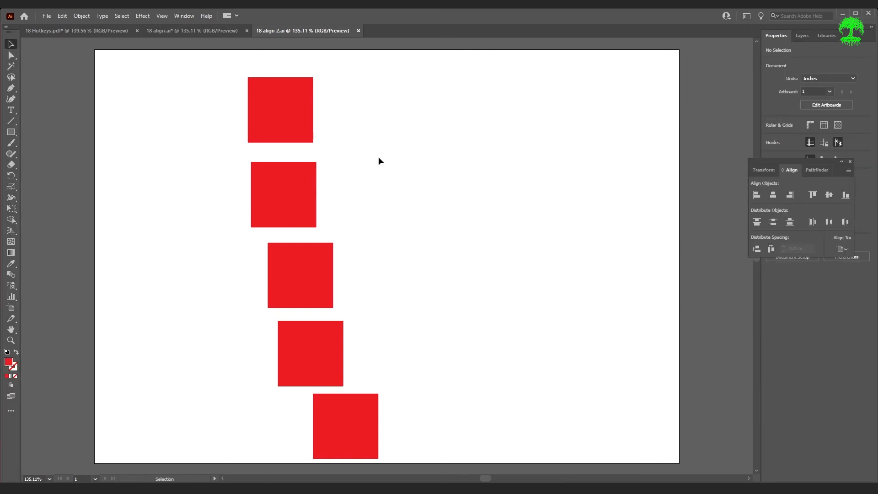
Close the floating Transform, Align and Pathfinder panel group and switch to the Essentials workspace
click(850, 162)
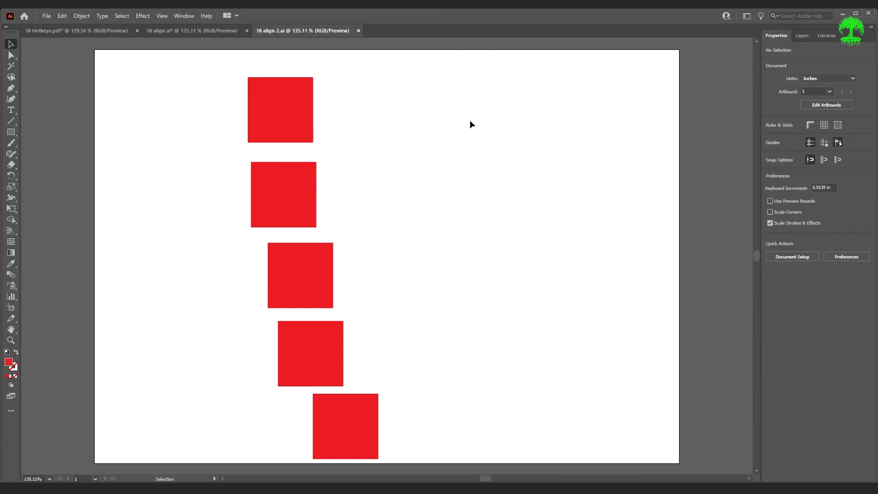
click(178, 17)
mouse_move(254, 55)
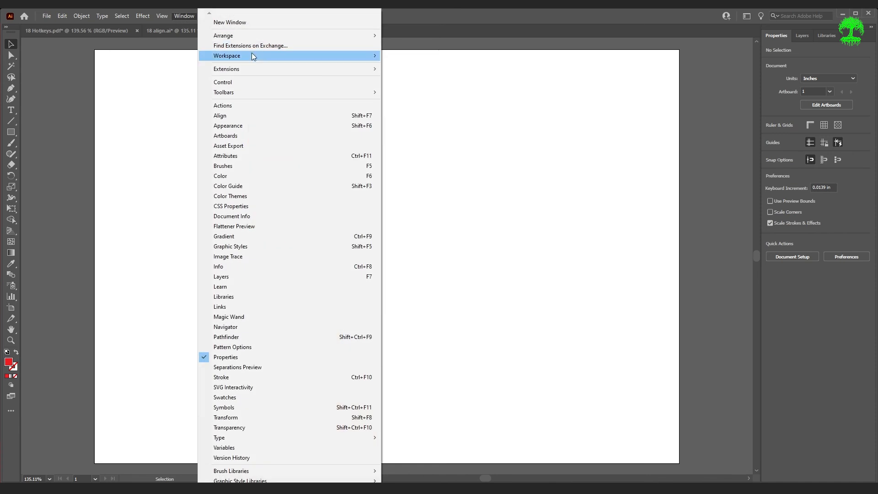
click(428, 81)
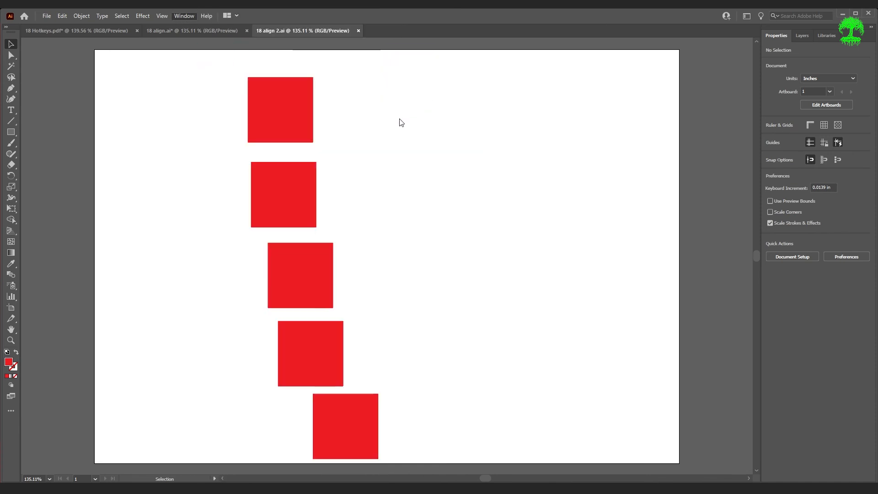
Delete the custom workspace "tutorial workspace" and close the floating Transform, Align and Pathfinder panel group
click(183, 16)
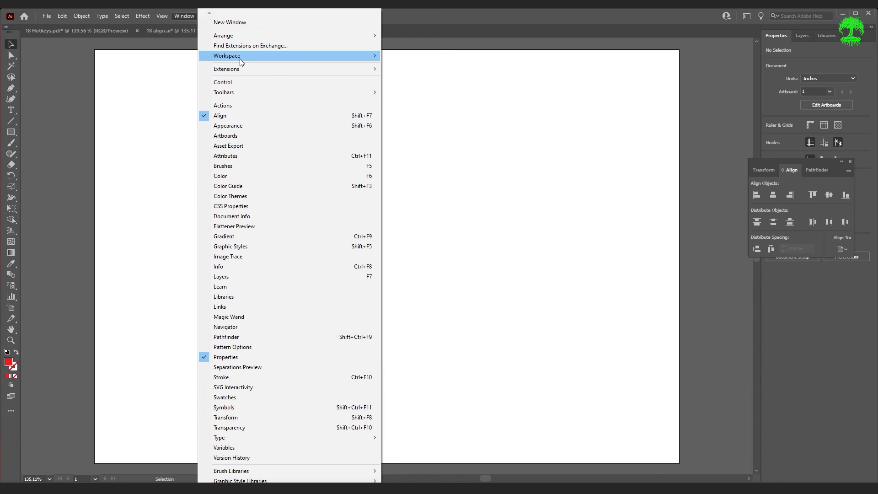
mouse_move(240, 56)
click(432, 182)
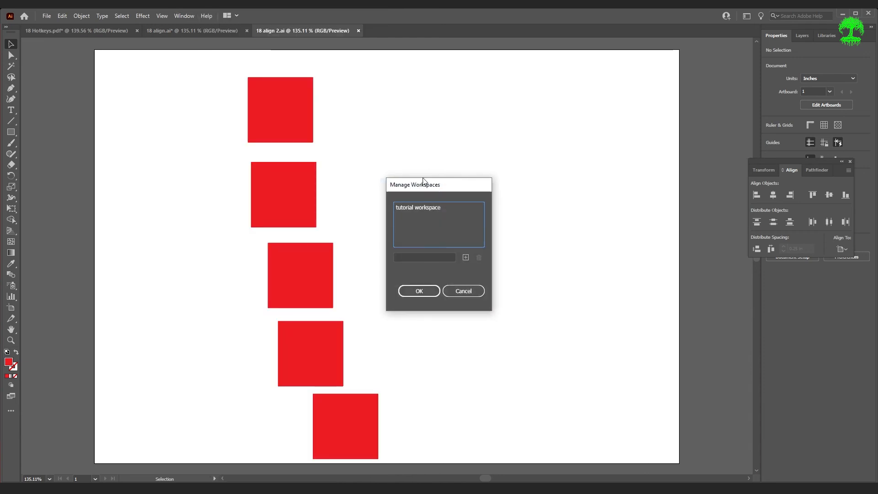
click(418, 207)
click(479, 258)
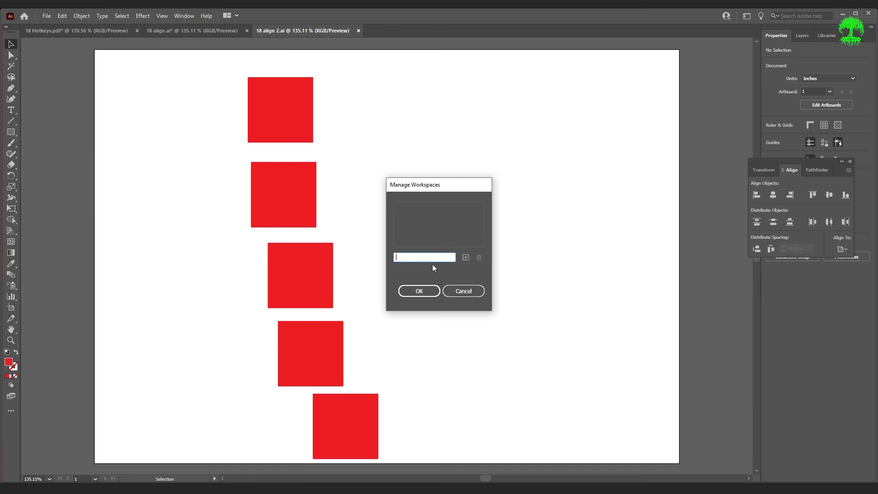
click(418, 290)
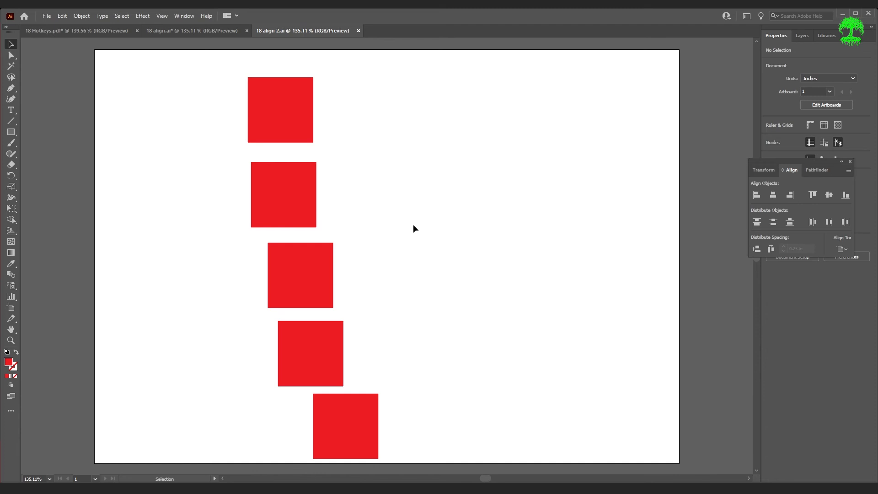
click(849, 162)
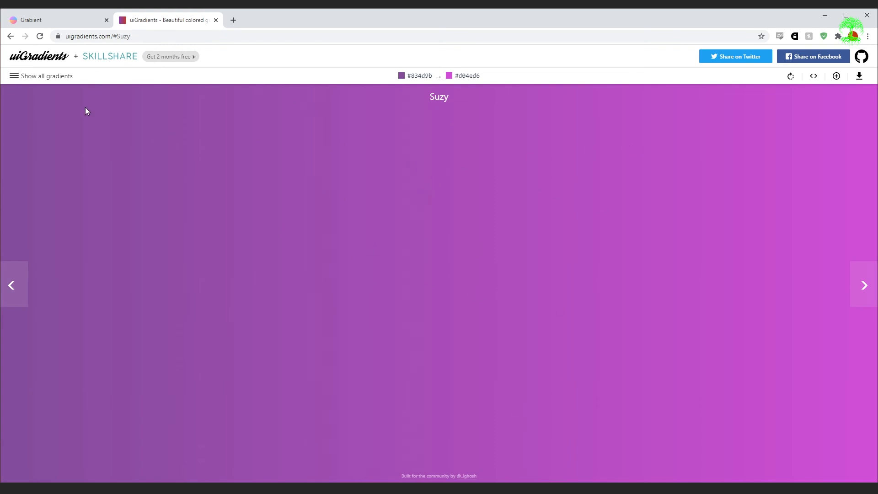
On the uiGradients website in the browser, show all gradients and filter them by magenta
click(51, 78)
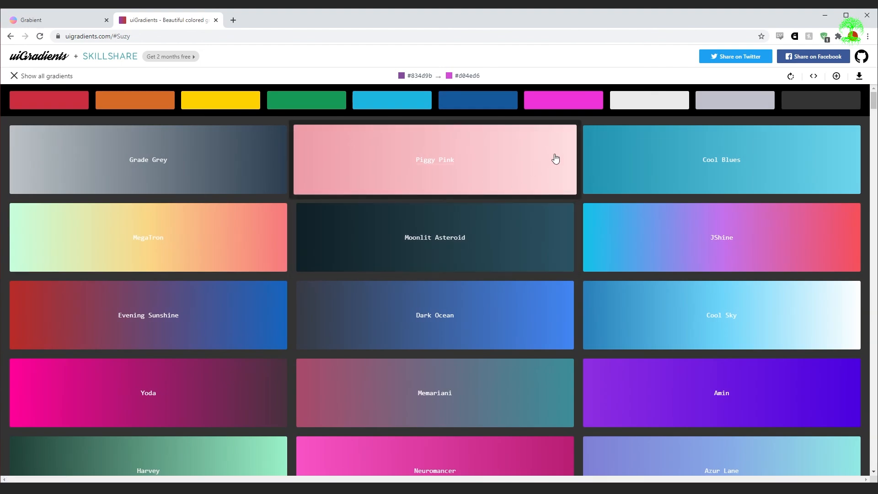
scroll(546, 165, down, 12)
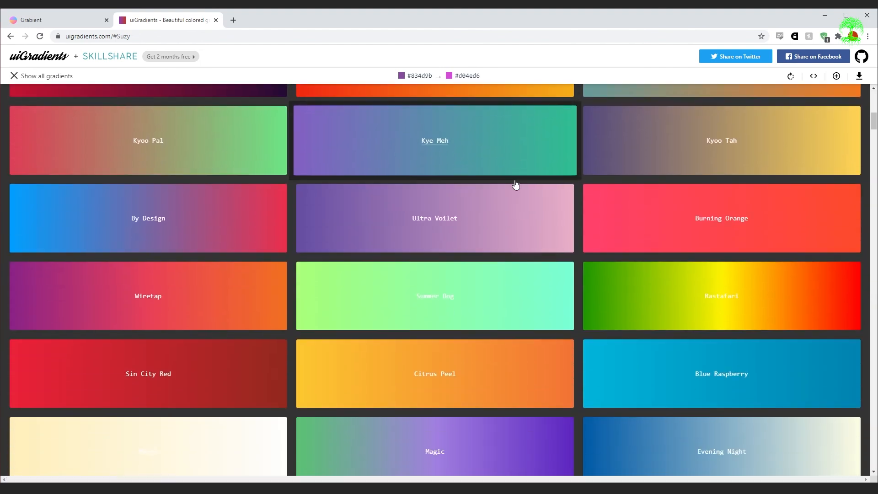
scroll(526, 187, up, 12)
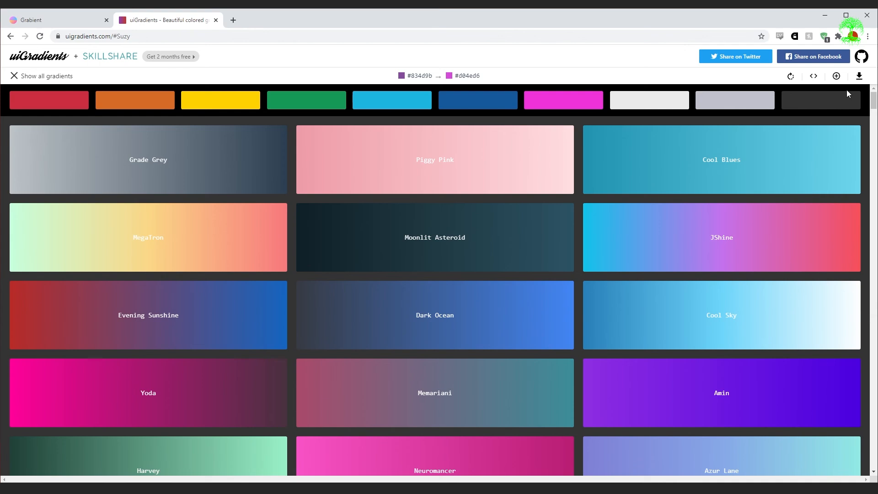
click(581, 102)
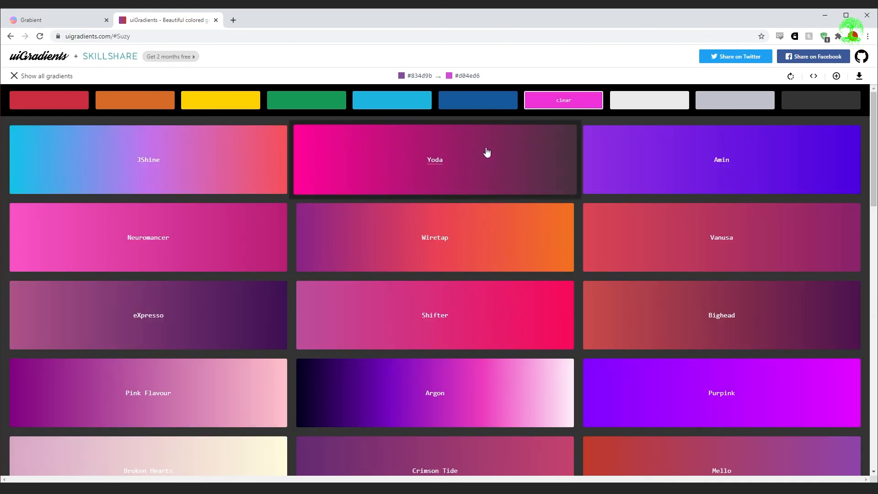
Look through the magenta-filtered gradients and display the Bighead gradient full-screen
click(48, 78)
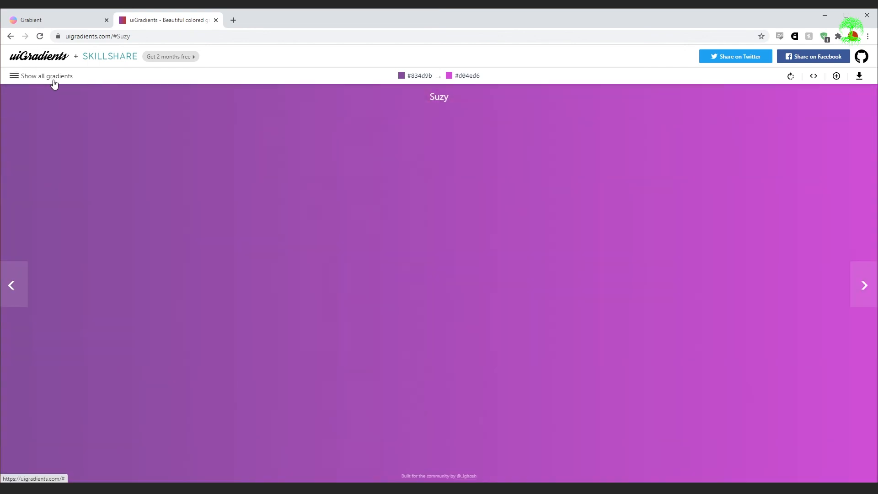
click(52, 80)
scroll(574, 205, down, 11)
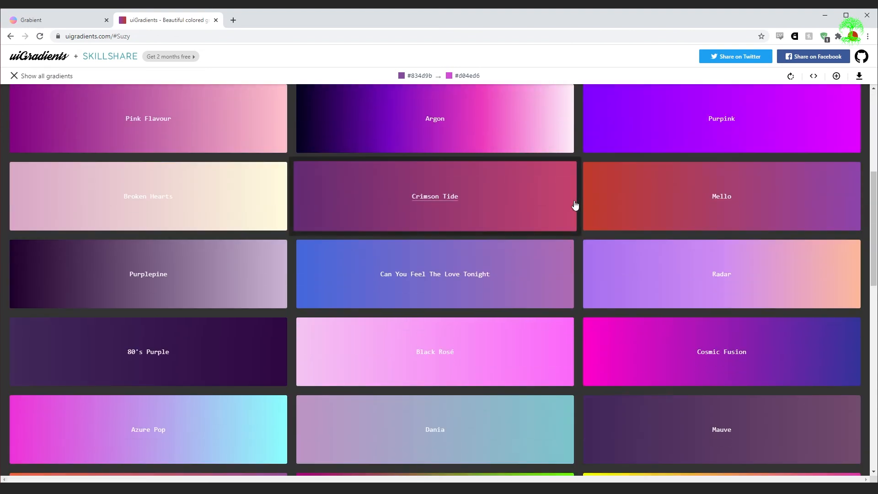
scroll(574, 197, down, 8)
scroll(569, 196, up, 18)
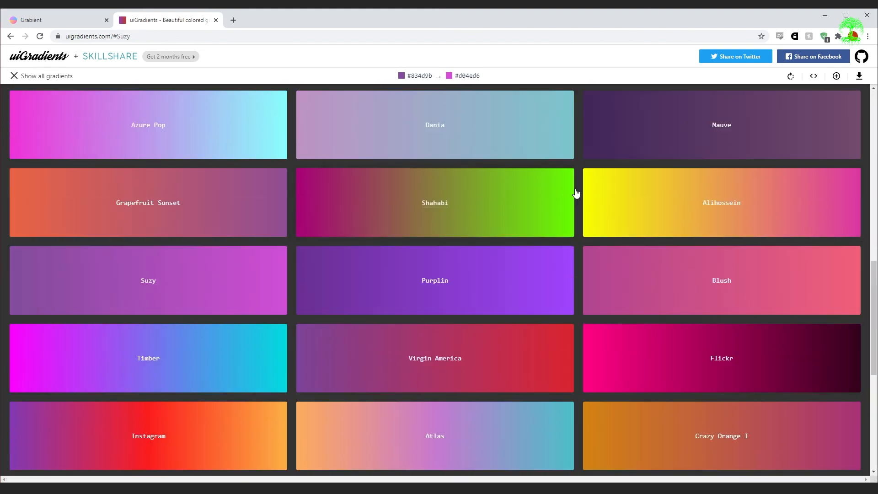
scroll(527, 199, up, 2)
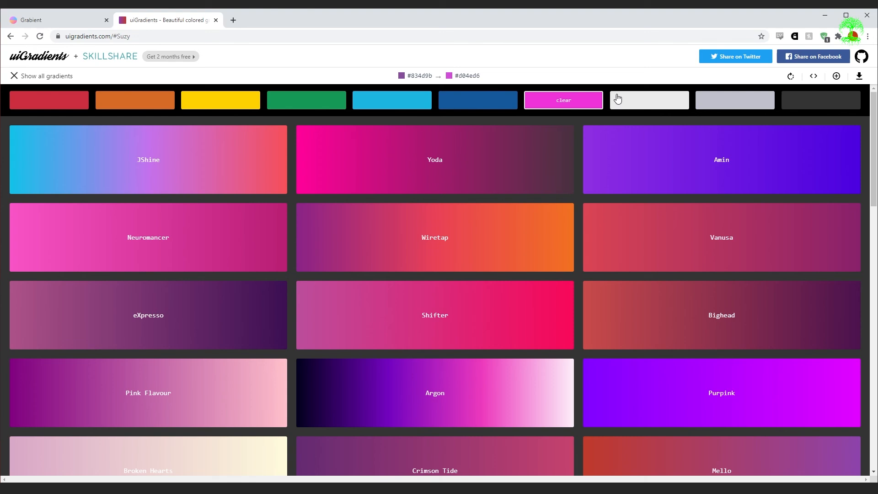
click(773, 314)
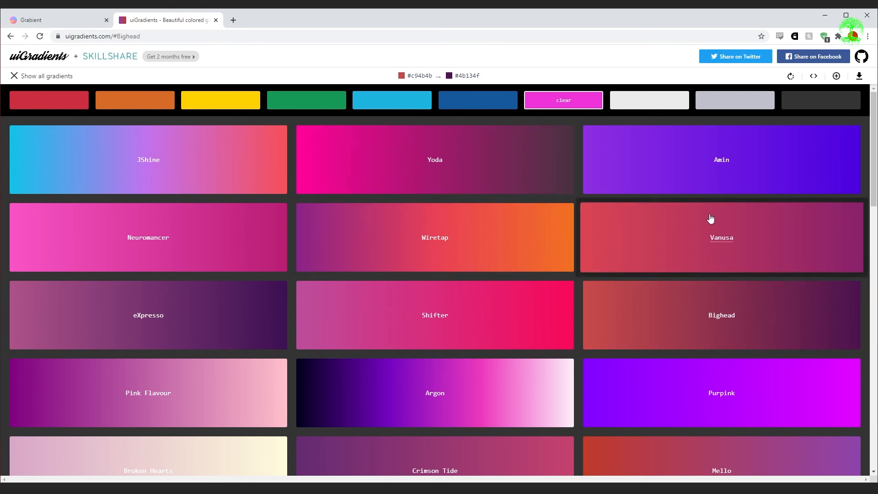
click(821, 308)
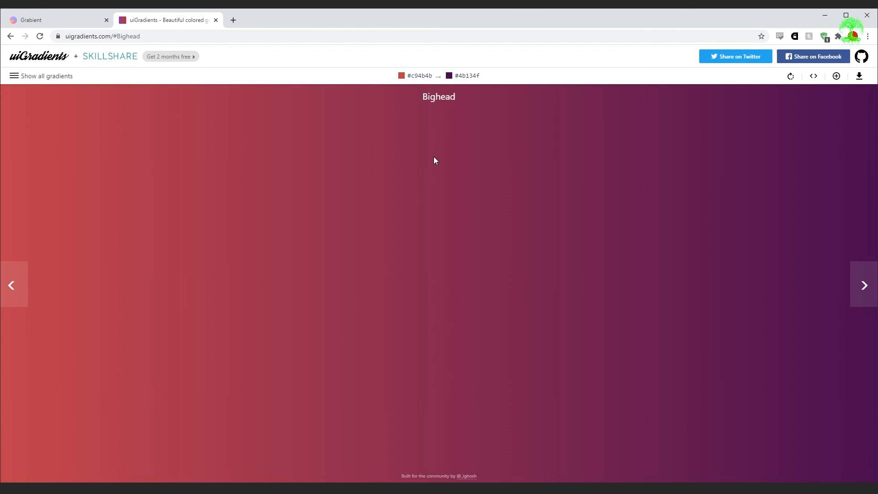
On the Grabient website, add a third color to the pink and teal 0° gradient and set it to red #DC1010
click(73, 26)
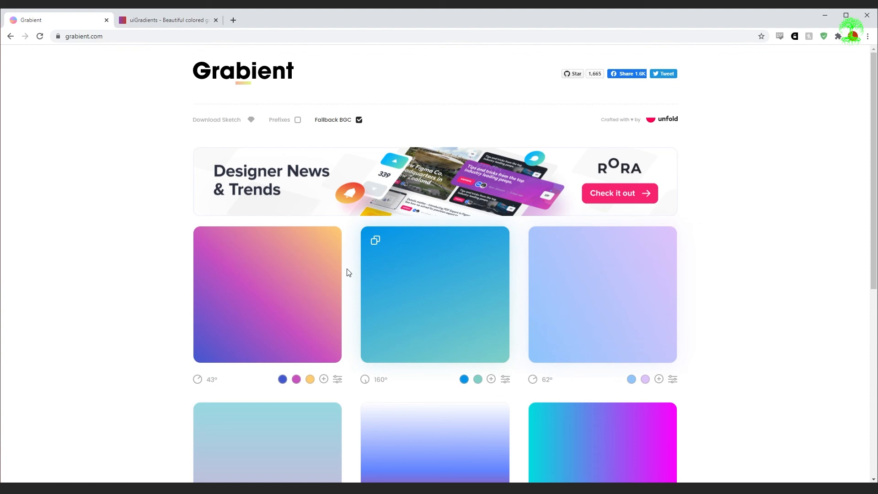
scroll(659, 271, down, 3)
scroll(659, 271, down, 2)
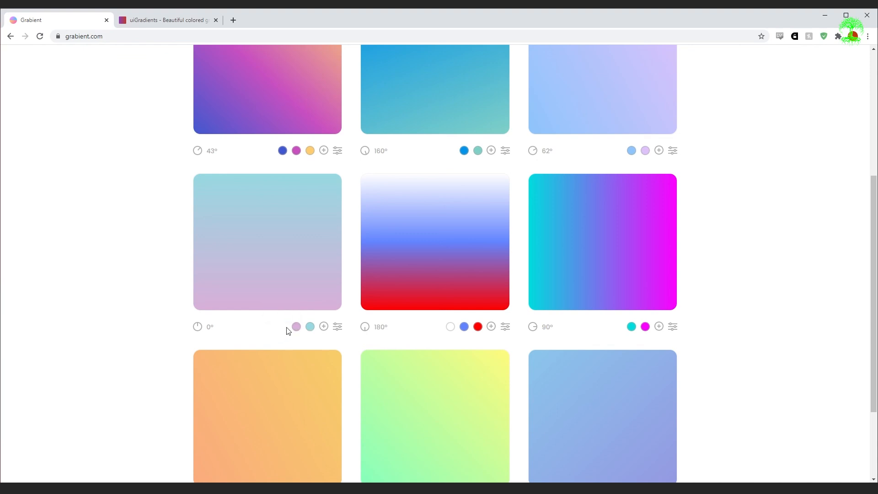
click(323, 326)
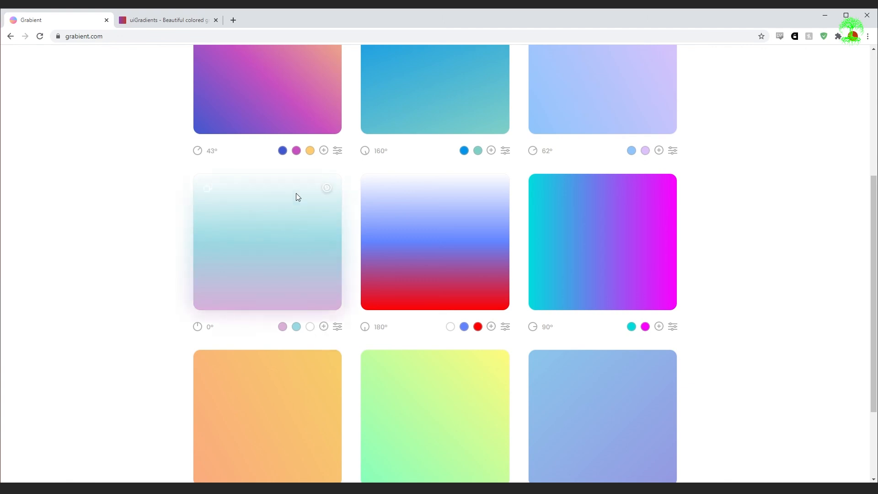
click(310, 326)
click(301, 227)
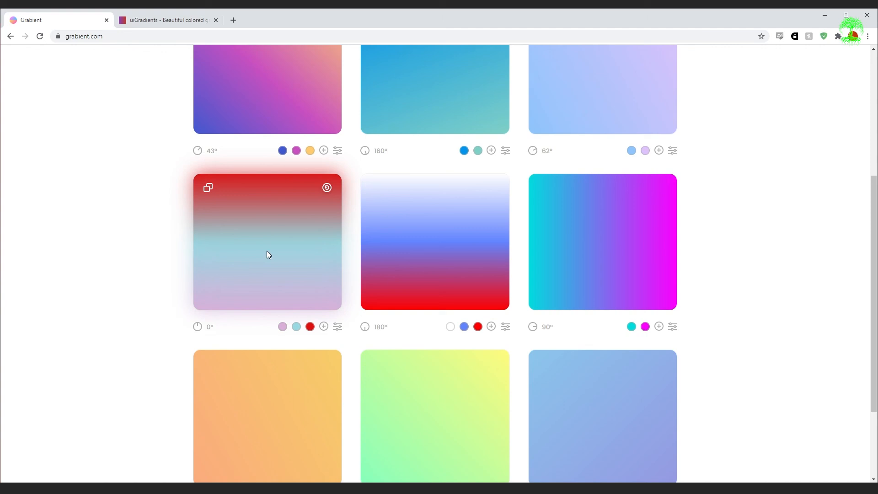
Move the teal color stop of the edited 0° gradient closer to the red stop
click(338, 326)
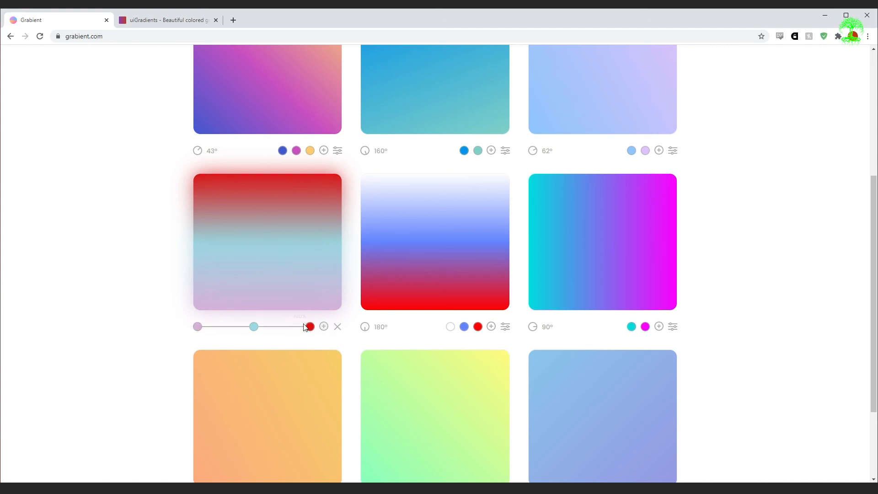
drag(253, 327, 285, 340)
click(283, 327)
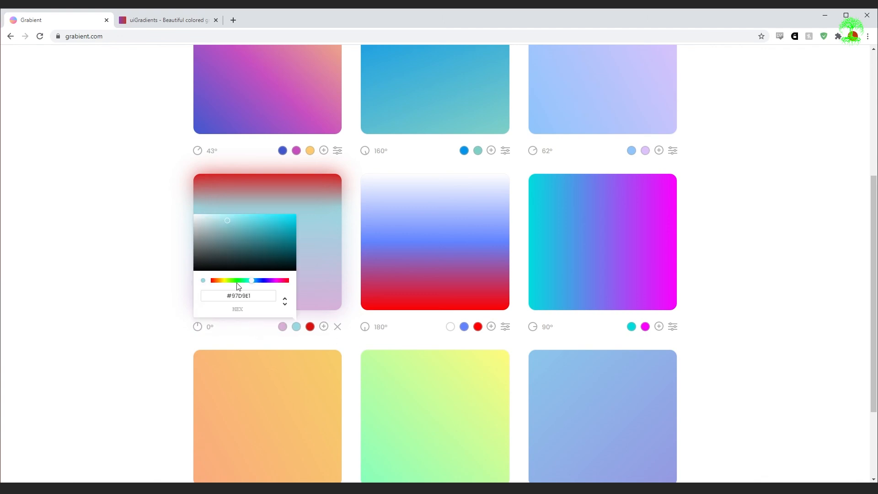
click(338, 326)
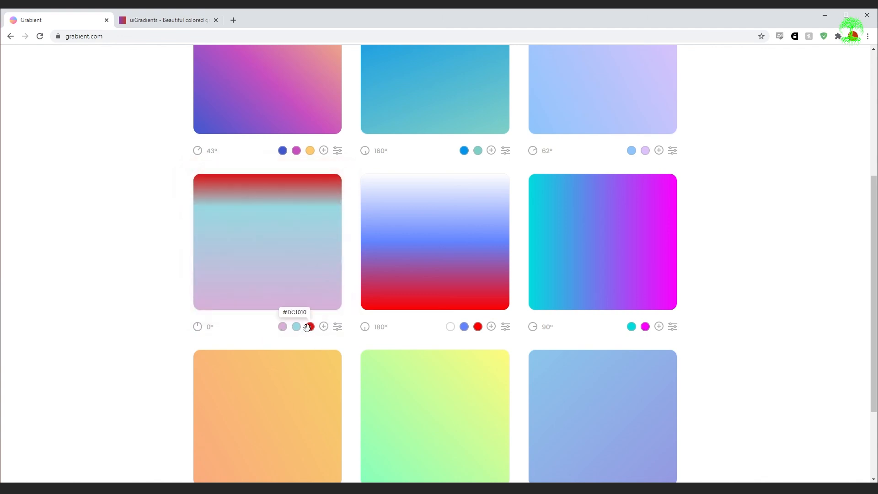
Change the gradient's red color to lime green #A7DC10 and cycle through the color value formats
click(310, 328)
right_click(310, 328)
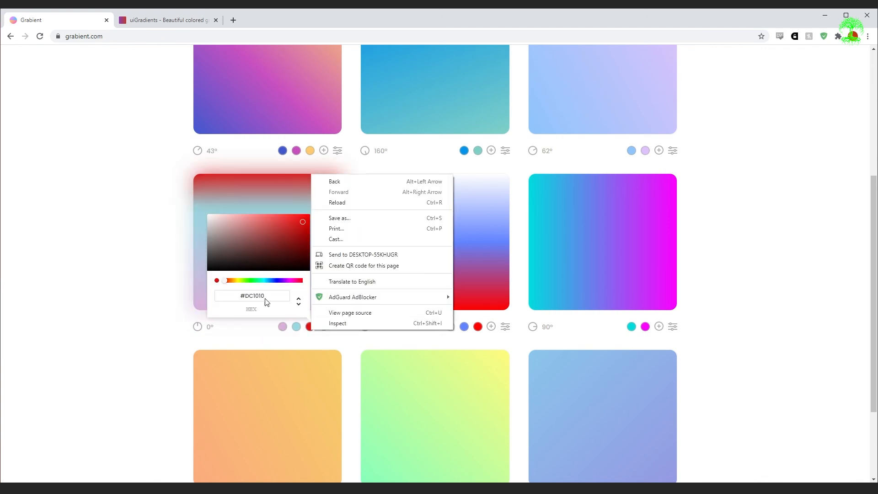
click(226, 284)
mouse_move(226, 284)
mouse_down()
mouse_move(250, 286)
mouse_move(243, 284)
mouse_up()
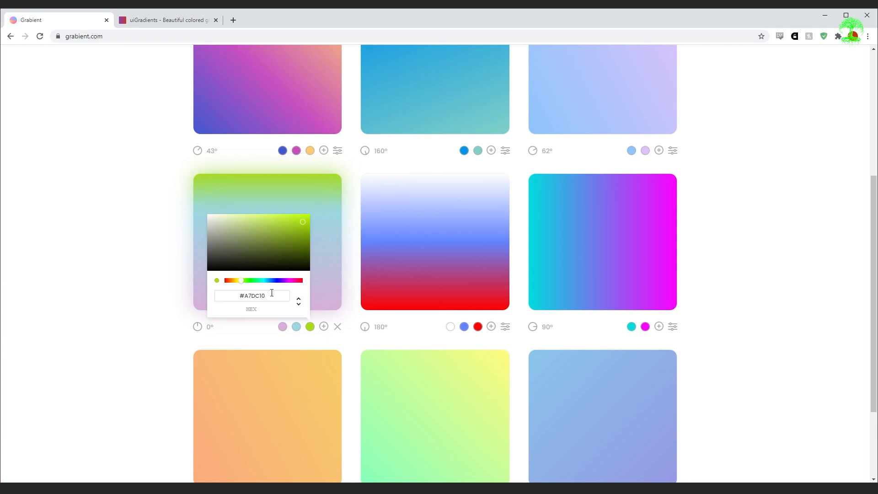
click(297, 305)
click(298, 304)
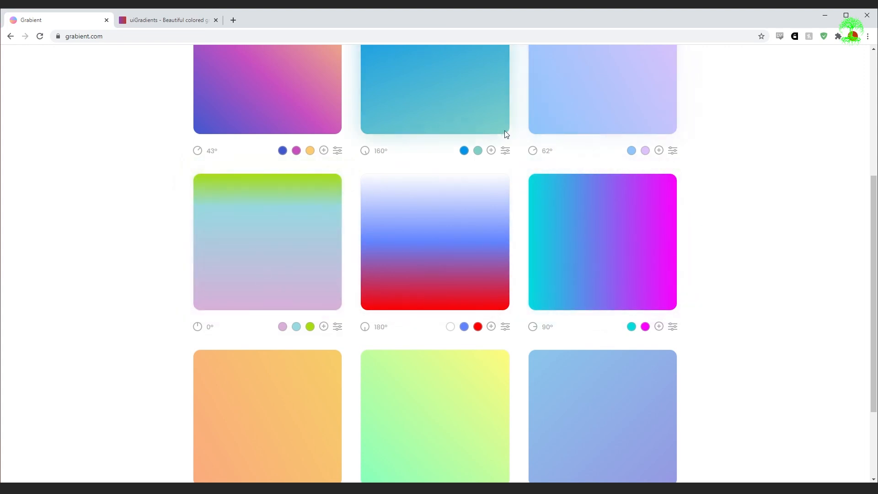
Show page 2 of the Grabient gradient collection
scroll(549, 174, down, 3)
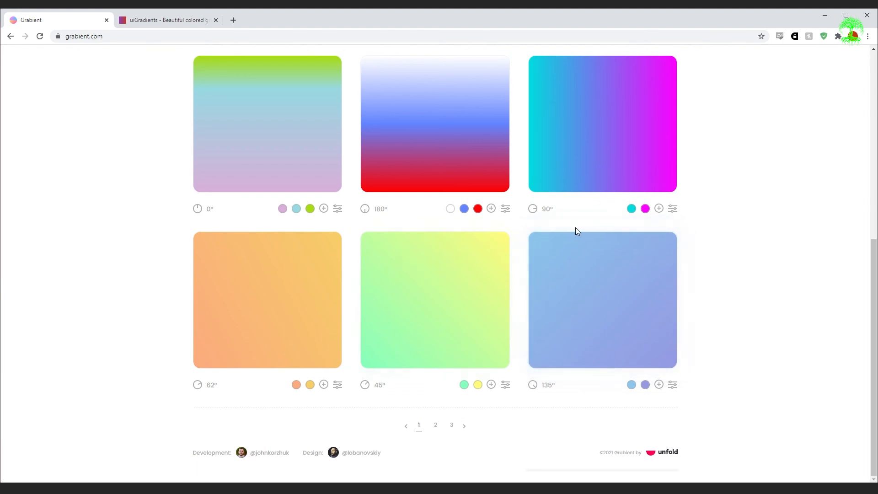
click(435, 424)
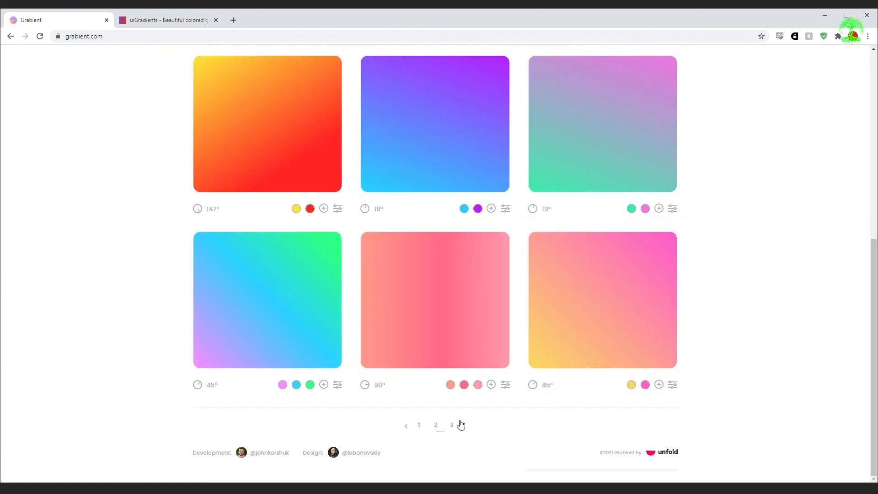